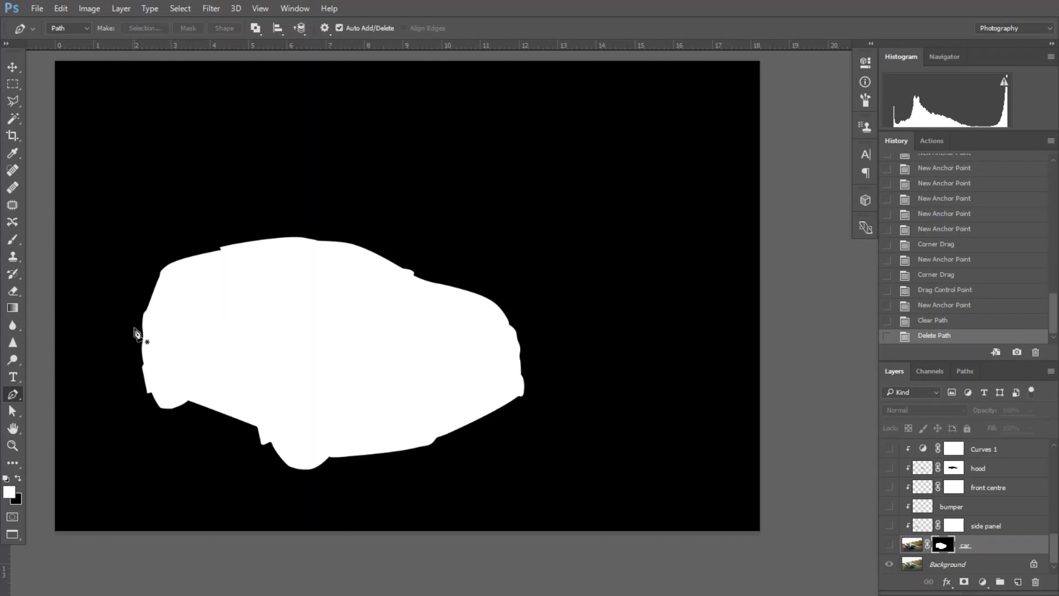
Make the masked car layer and the side panel layer clipped to it visible.
click(893, 545)
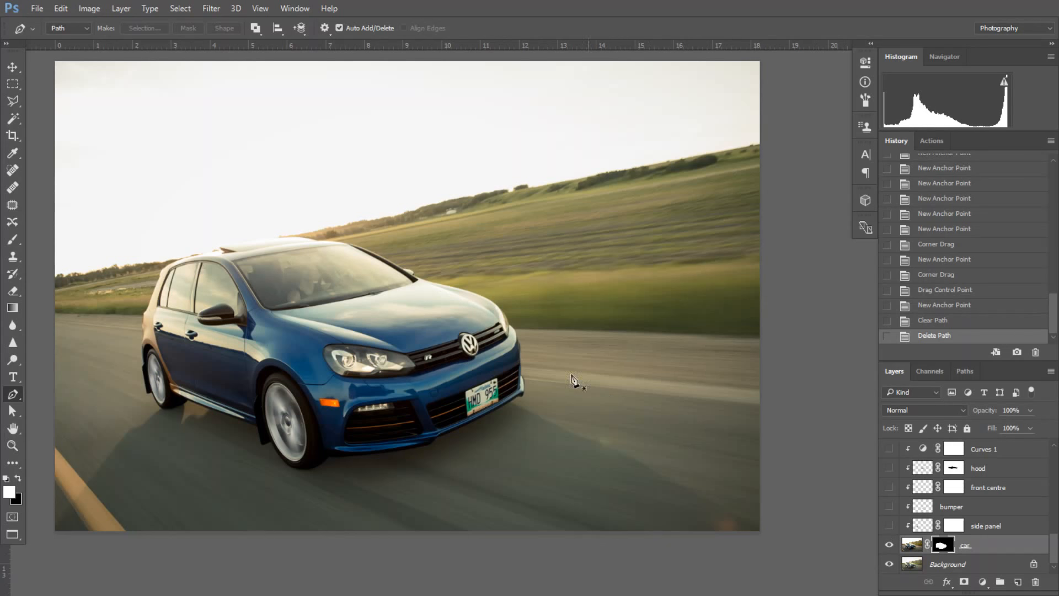
scroll(351, 384, up, 1)
scroll(506, 411, up, 1)
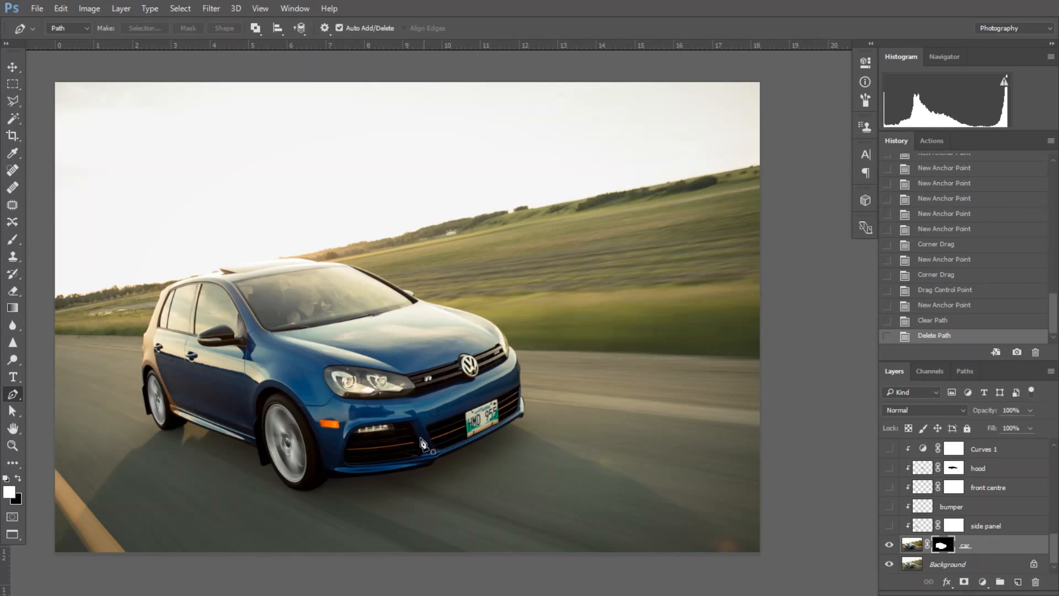
click(889, 526)
Turn on the visibility of the bumper and front centre layers.
click(889, 508)
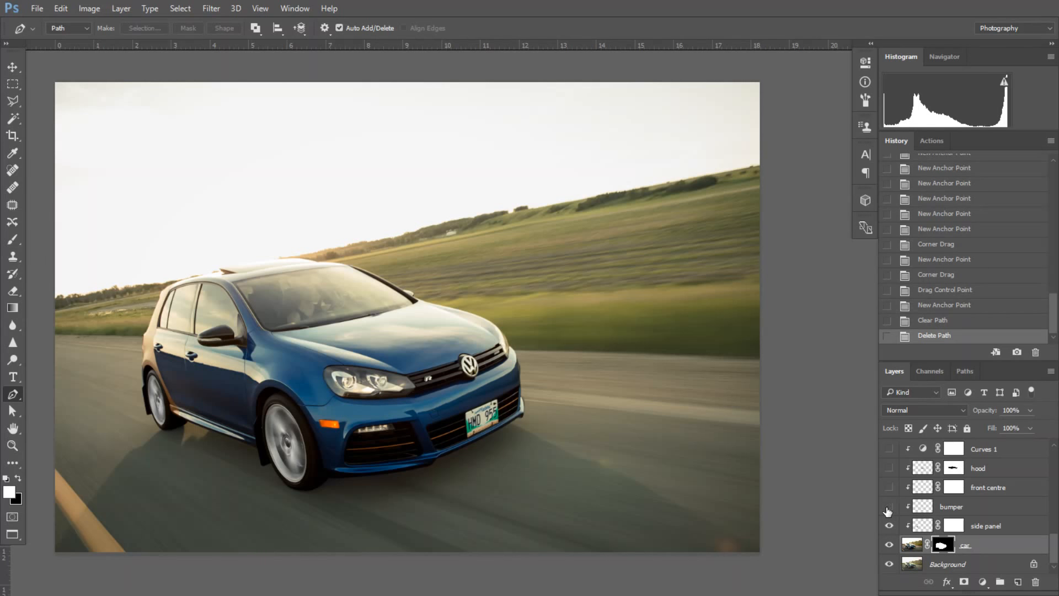
click(889, 506)
click(889, 506)
click(889, 488)
scroll(751, 513, up, 1)
scroll(750, 508, down, 1)
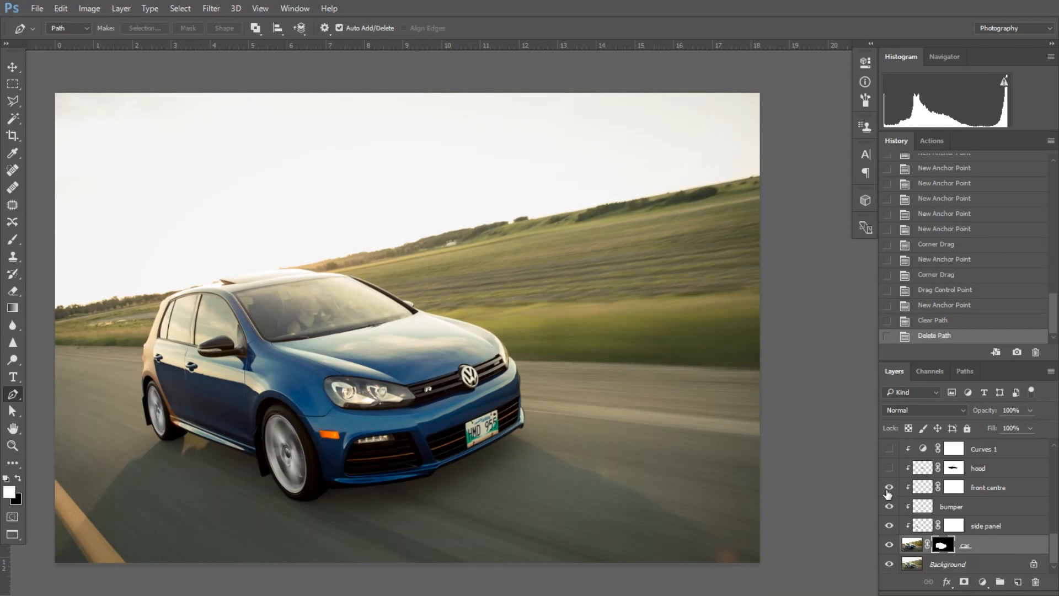
Compare the car's front with the front centre and bumper retouching on and off, viewed close up.
click(889, 488)
click(888, 488)
key(z)
drag(429, 430, 469, 430)
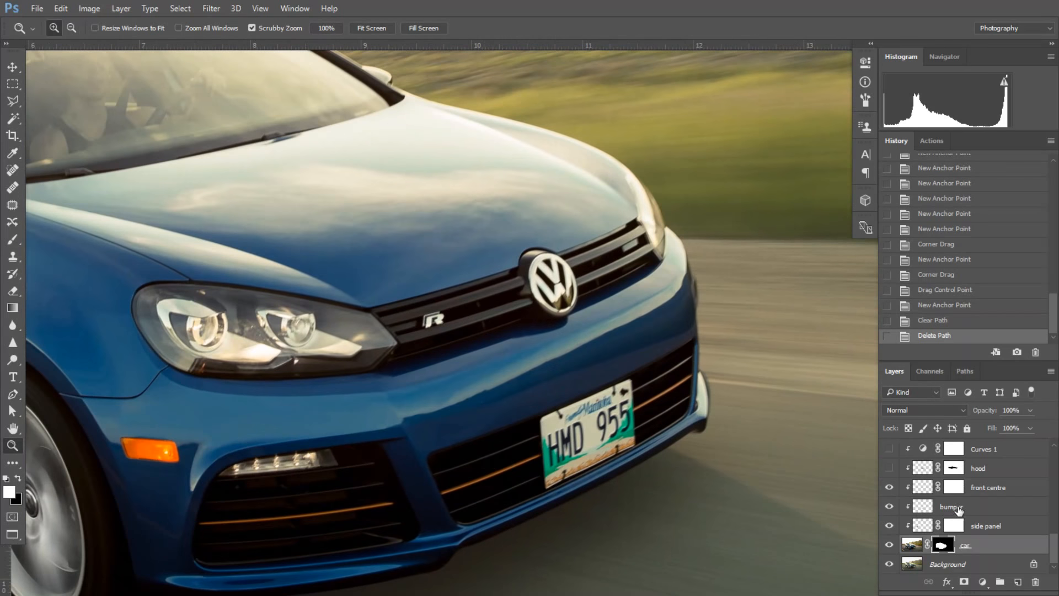
click(889, 488)
click(889, 487)
click(889, 488)
click(890, 507)
Make the hood layer and the Curves 1 adjustment layer visible.
click(889, 468)
alt+click(655, 437)
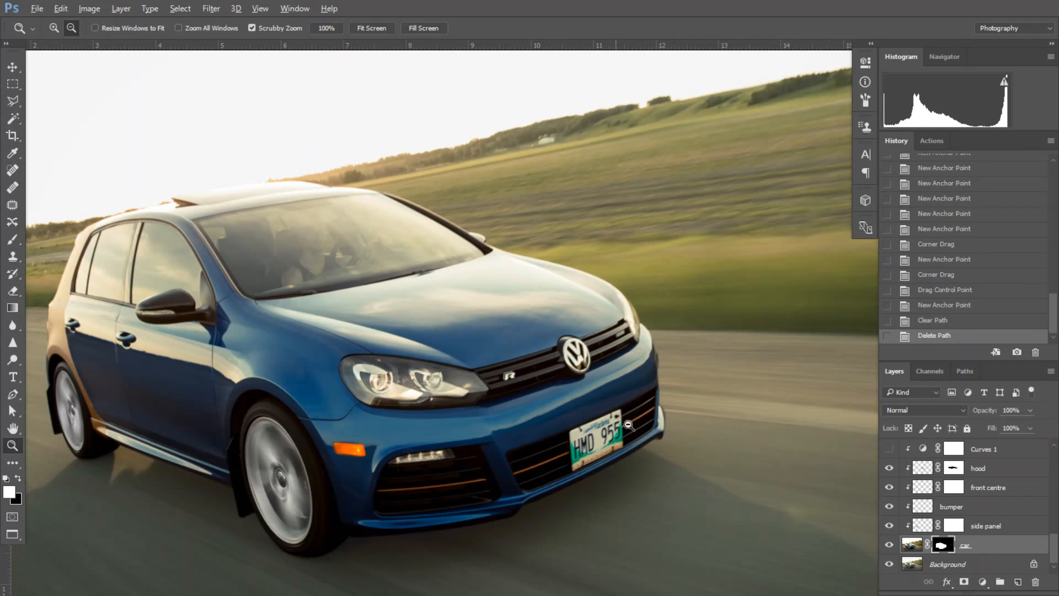
scroll(927, 496, up, 2)
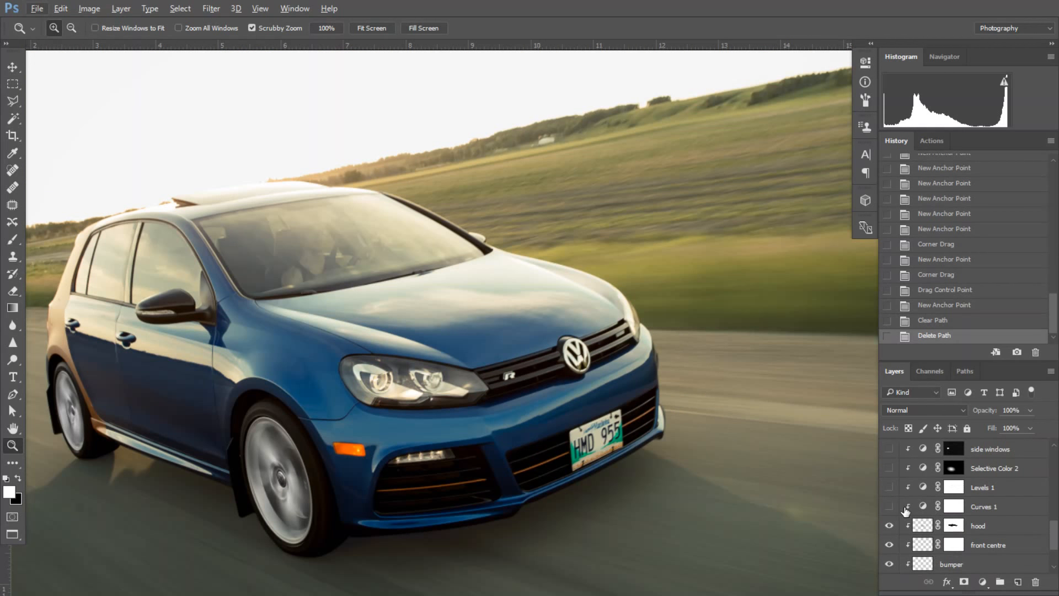
click(889, 507)
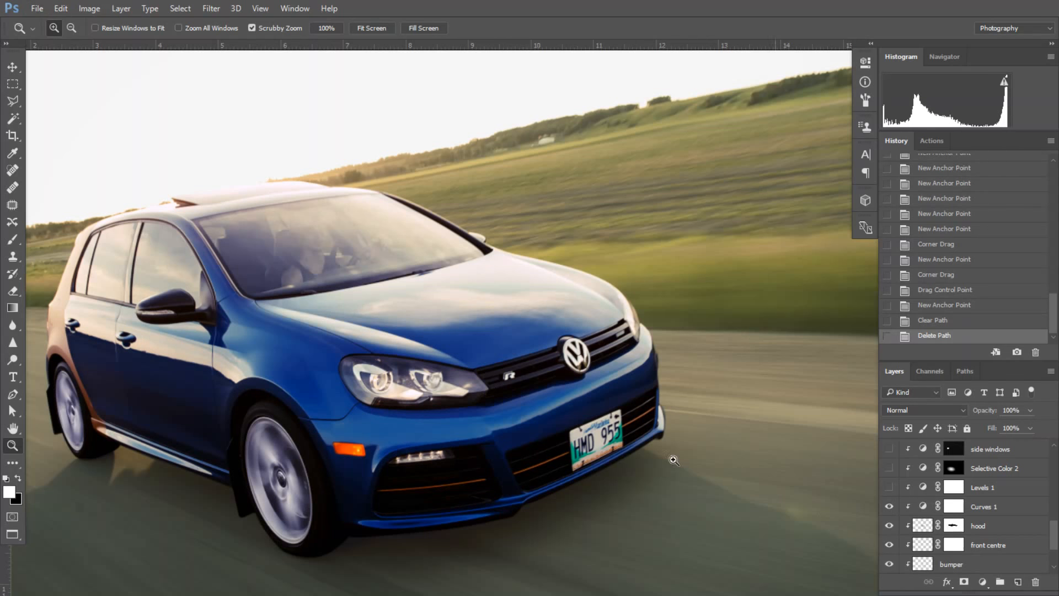
alt+click(454, 466)
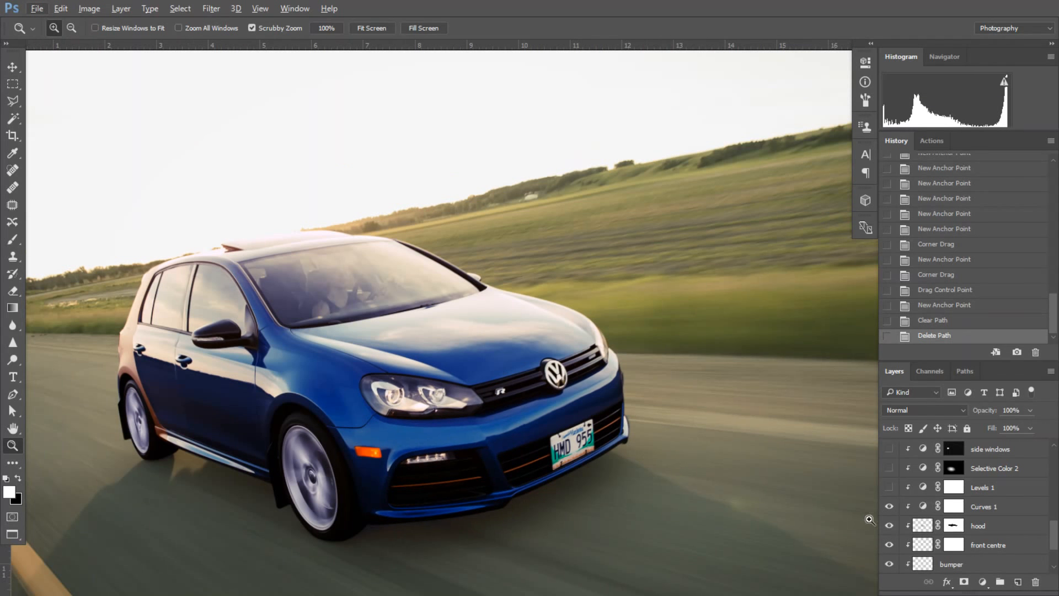
Inspect the blue and green channel curves of the Curves 1 adjustment and return to the RGB curve.
click(920, 507)
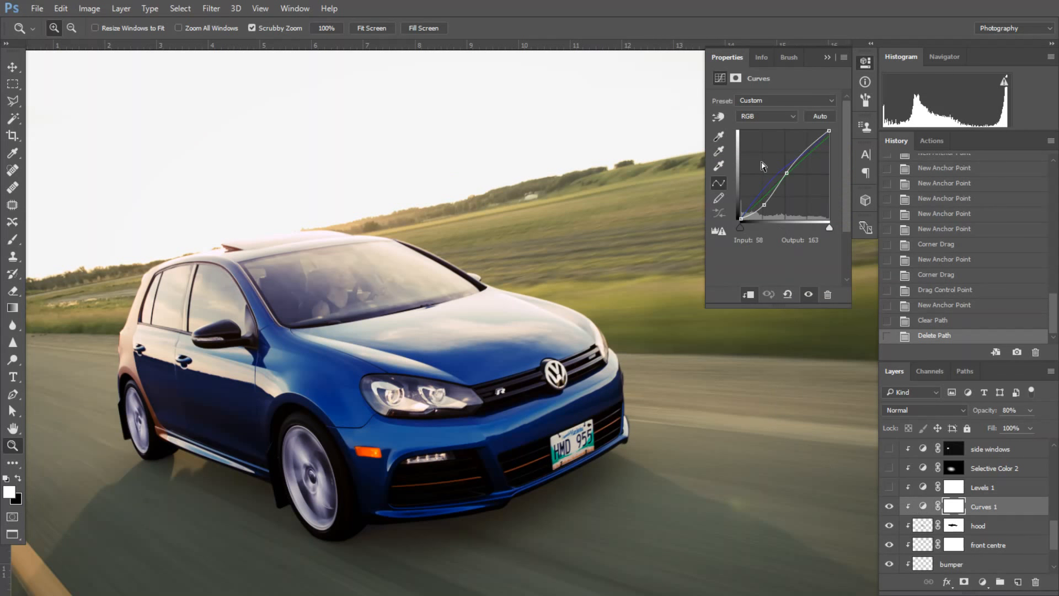
click(775, 117)
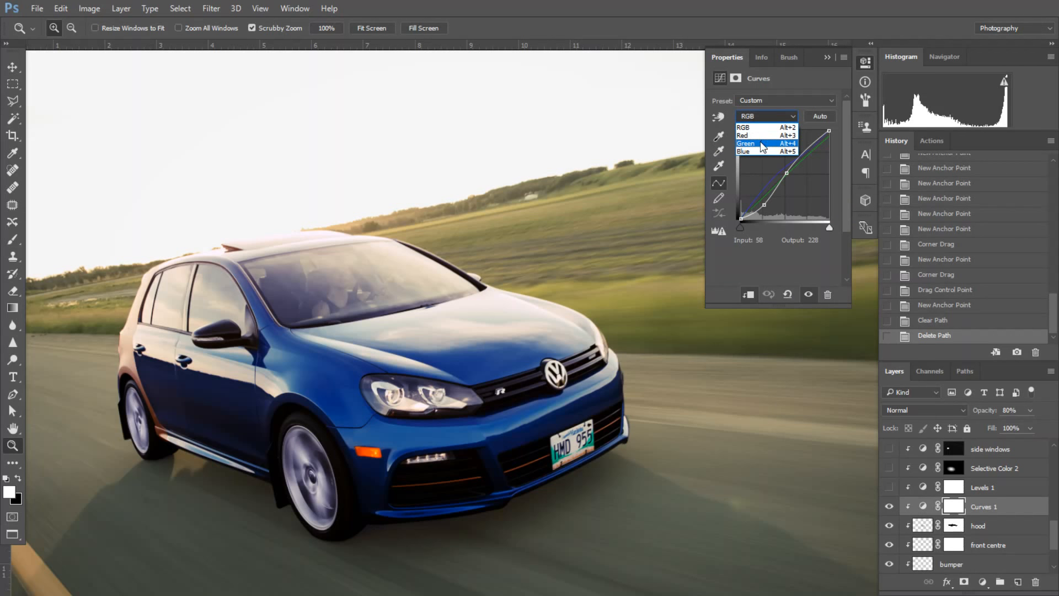
click(755, 146)
click(789, 117)
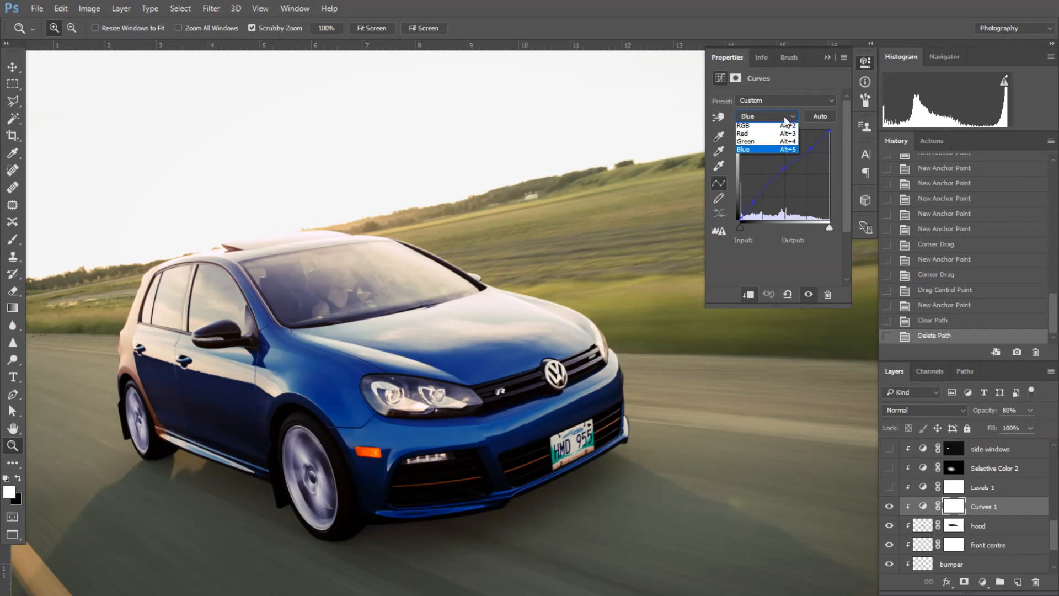
click(760, 143)
click(777, 117)
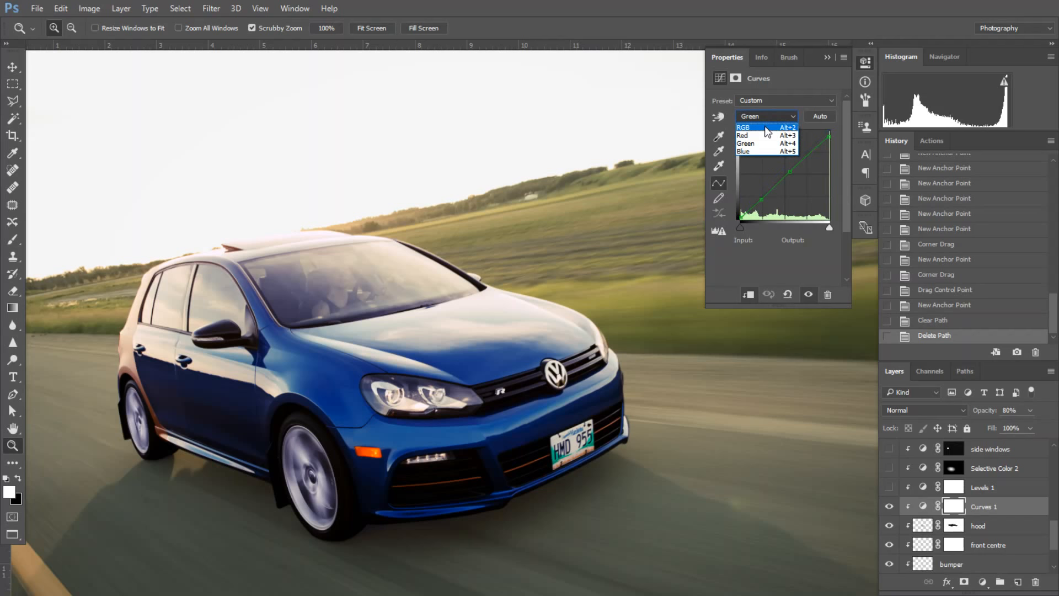
click(765, 125)
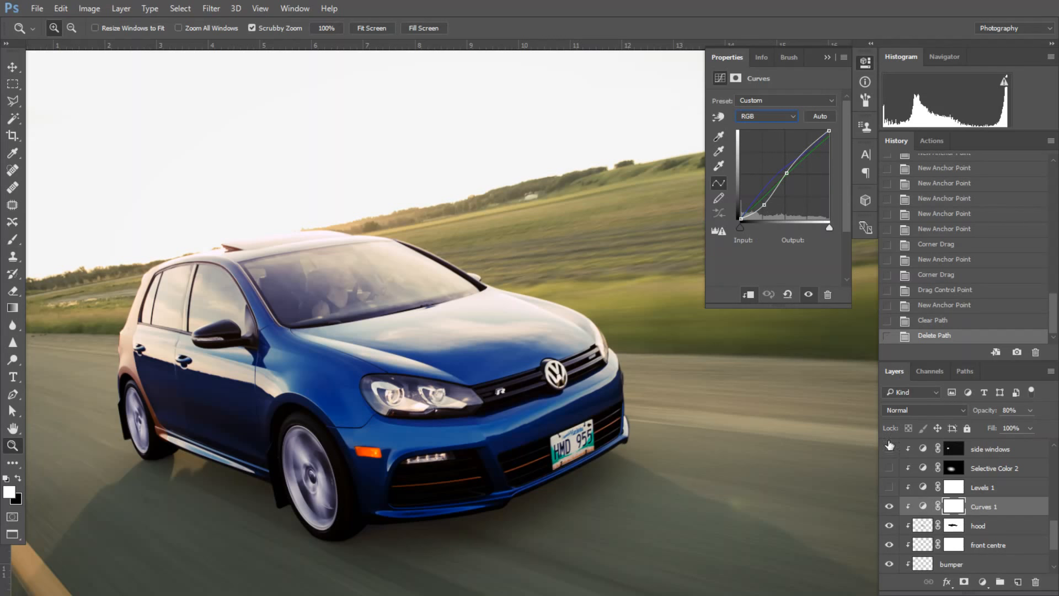
Show the Levels 1, Selective Color 2 and side windows layers, and open Selective Color 2's settings.
click(889, 488)
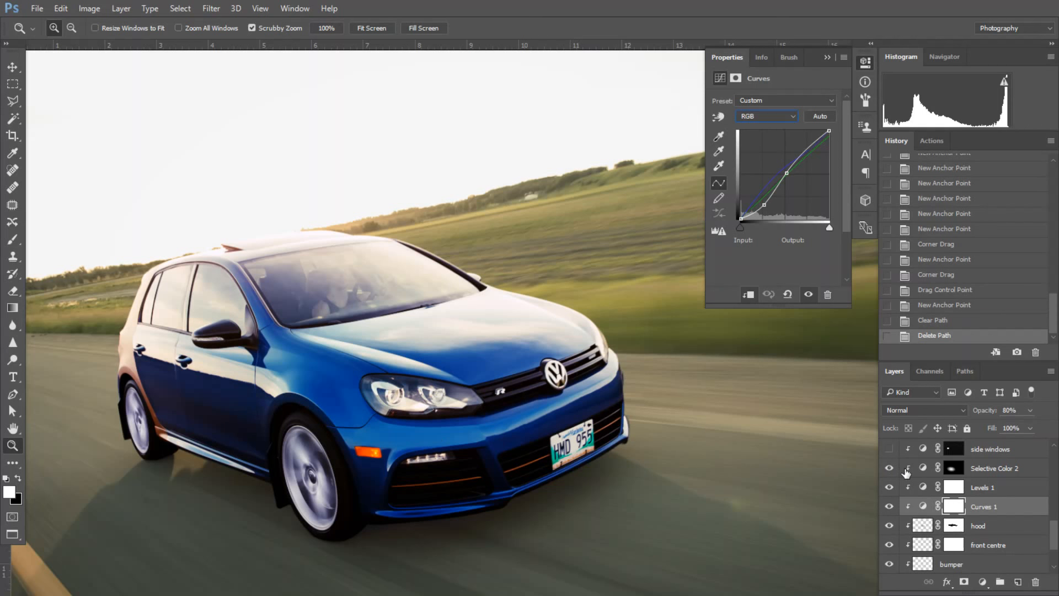
click(924, 468)
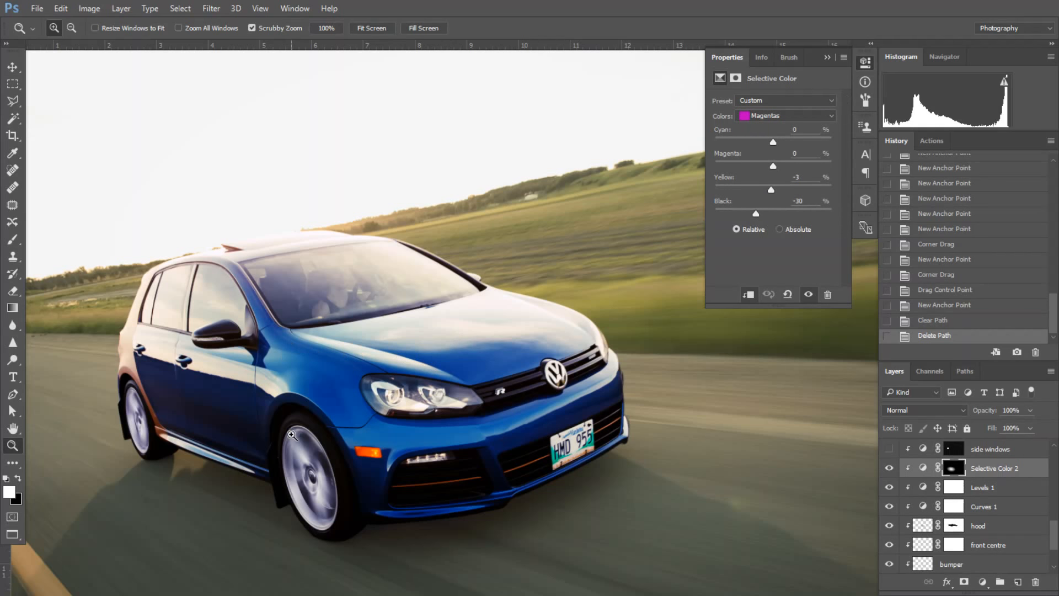
scroll(306, 410, down, 2)
scroll(305, 410, down, 2)
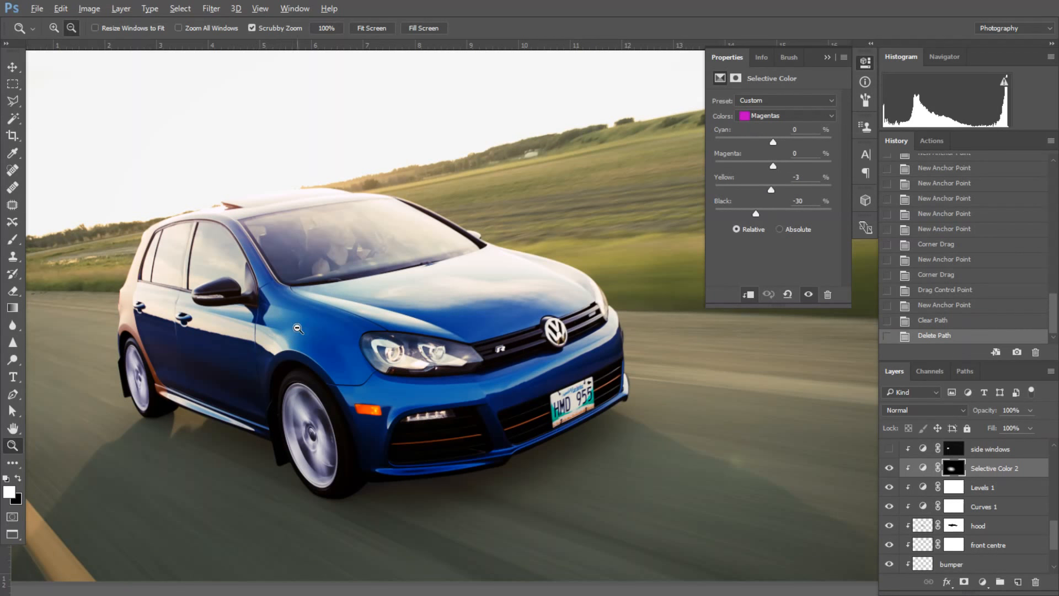
scroll(311, 313, up, 1)
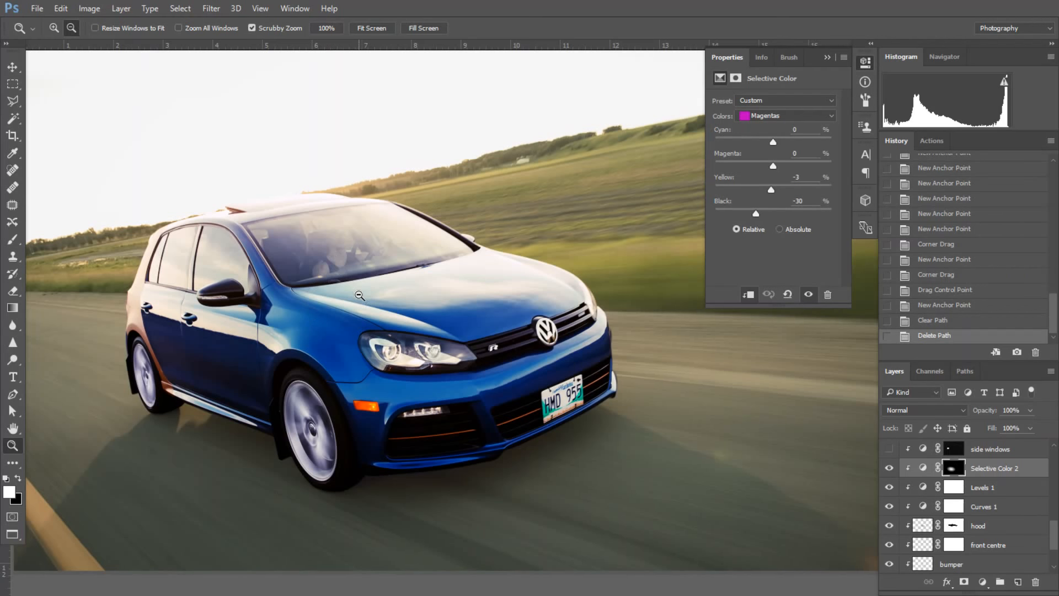
alt+click(360, 296)
drag(488, 262, 478, 292)
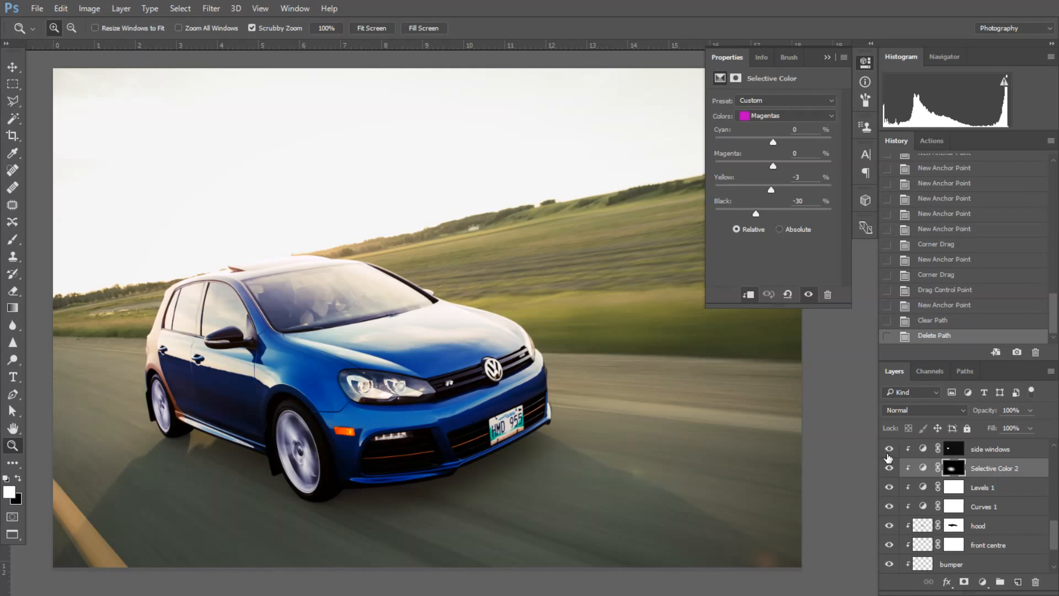
Show the Hue/Saturation 1 layer, review its adjustment settings and close them.
scroll(960, 511, up, 1)
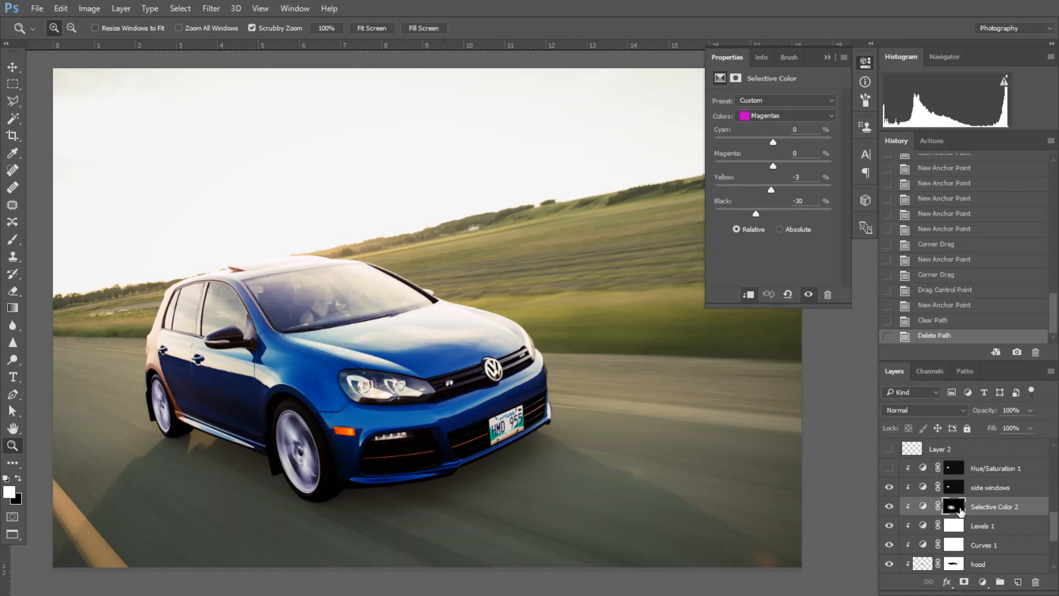
scroll(976, 512, up, 1)
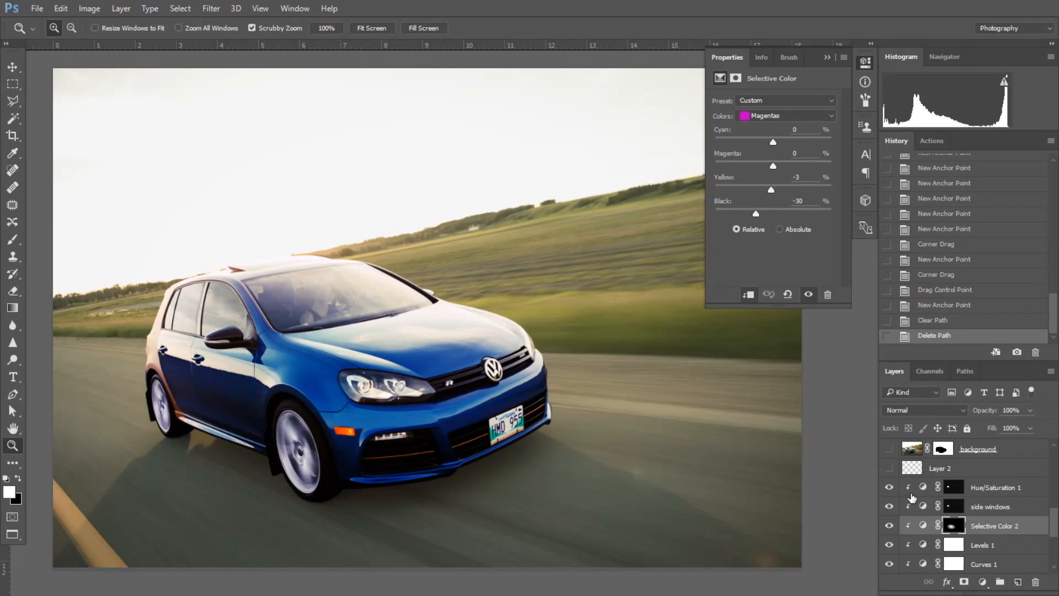
click(922, 491)
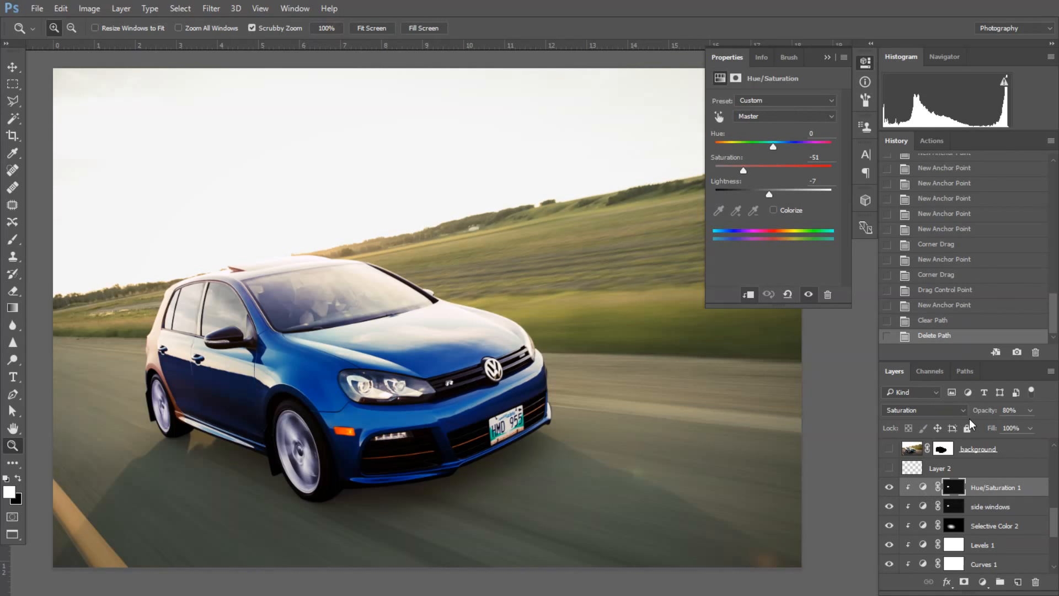
click(866, 62)
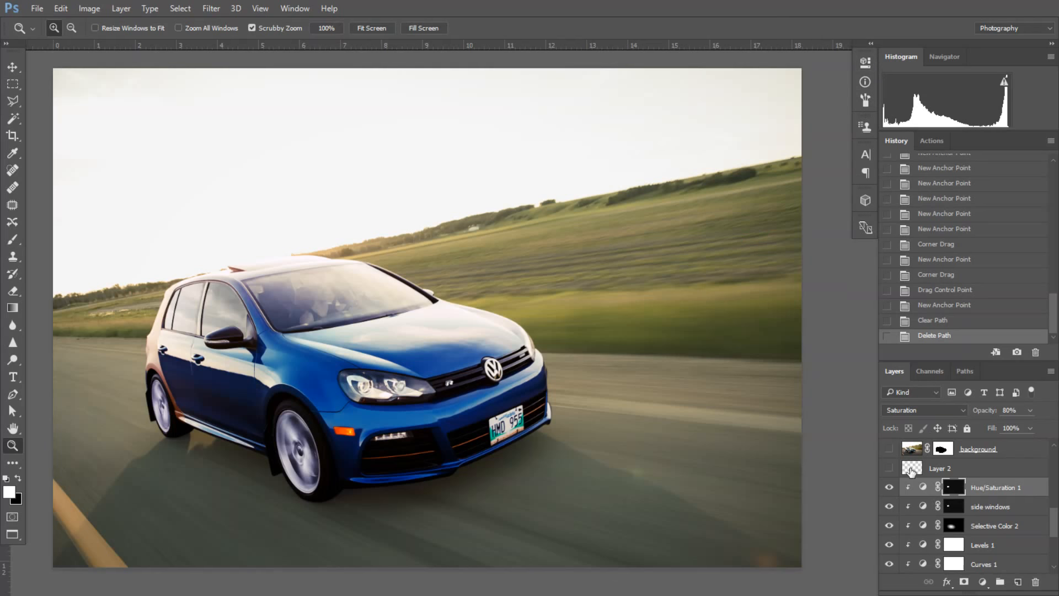
Make Layer 2 and the background layer visible, and check the background's layer mask on its own.
scroll(927, 516, up, 2)
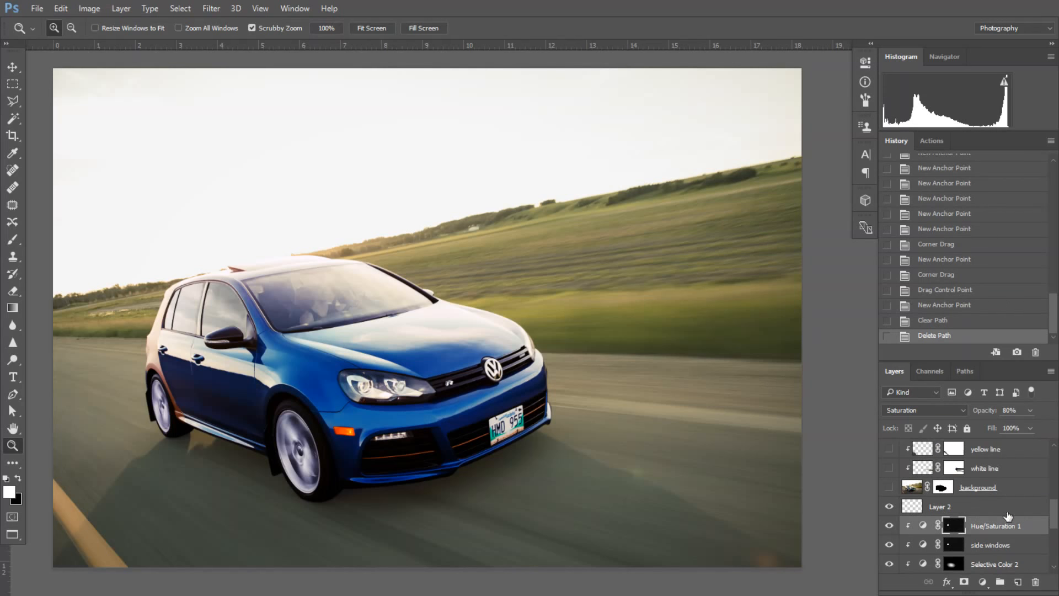
scroll(1052, 516, up, 1)
scroll(1051, 516, up, 2)
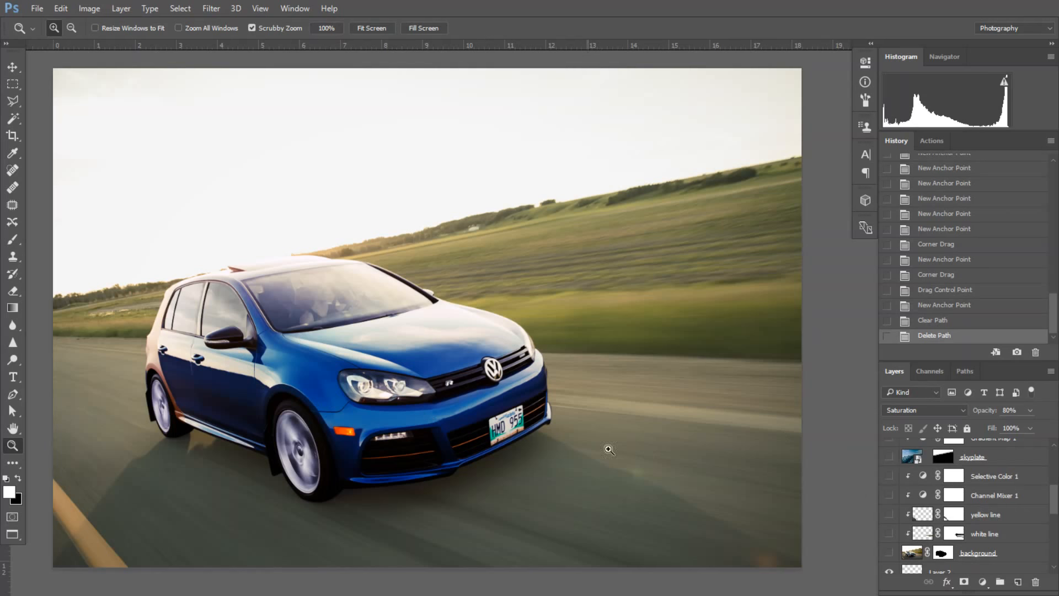
click(889, 552)
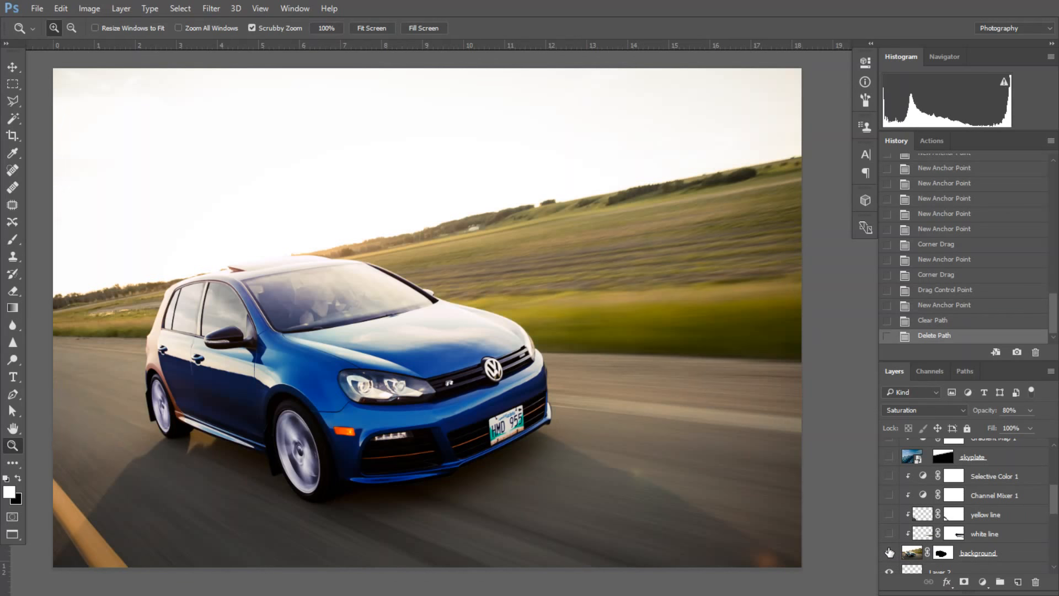
alt+click(943, 554)
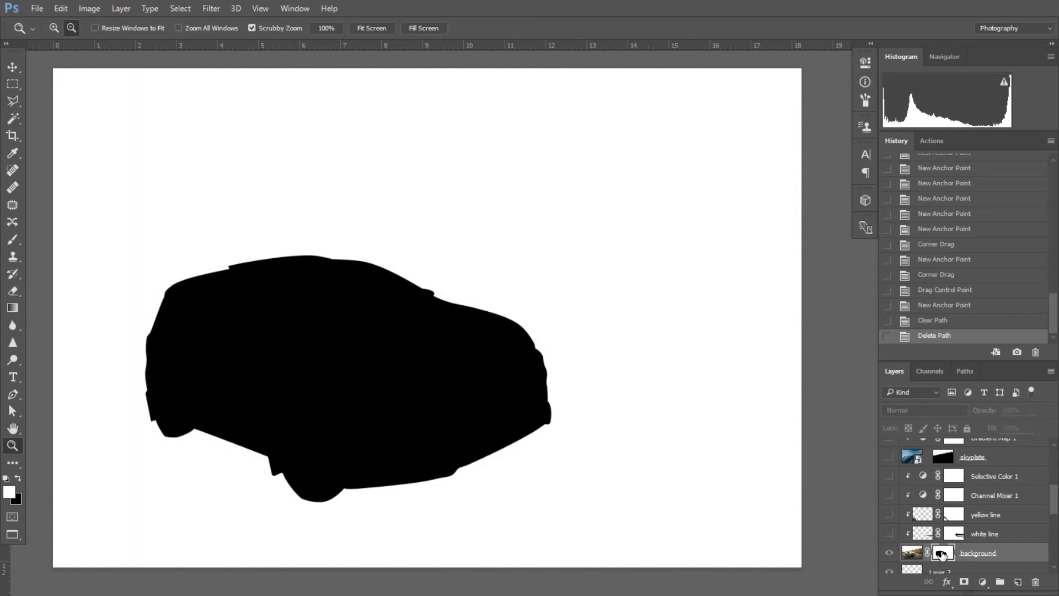
alt+click(941, 554)
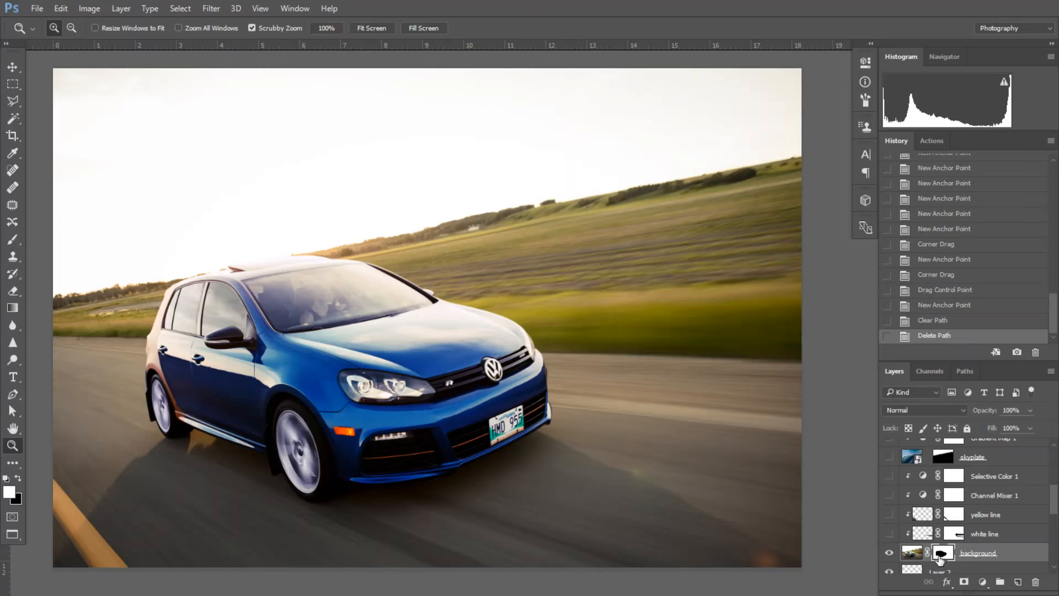
Show the white line and yellow line cleanup layers, comparing the road with and without them.
click(889, 534)
click(887, 514)
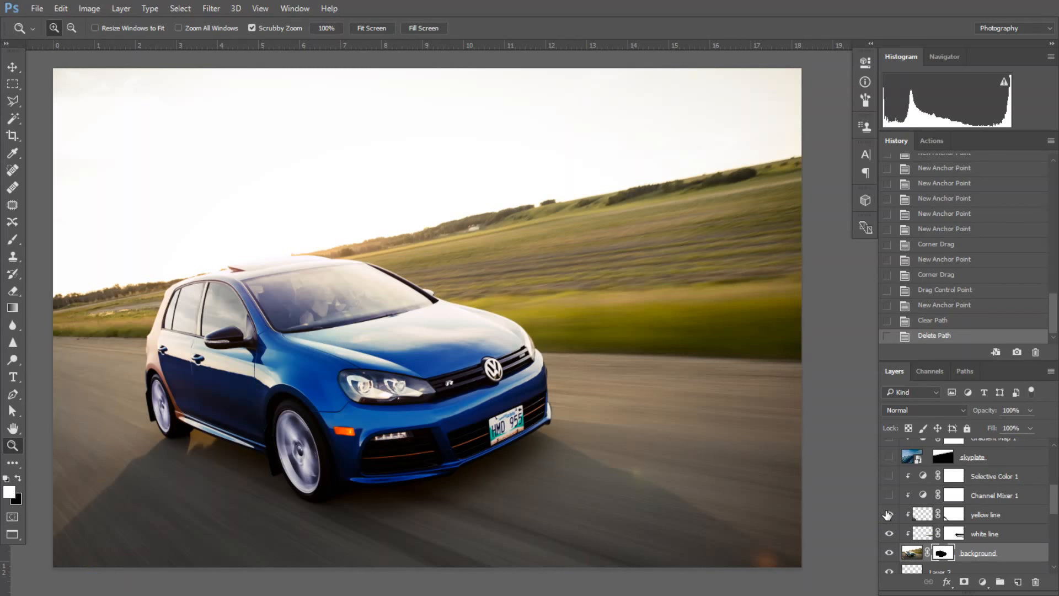
click(888, 514)
click(889, 533)
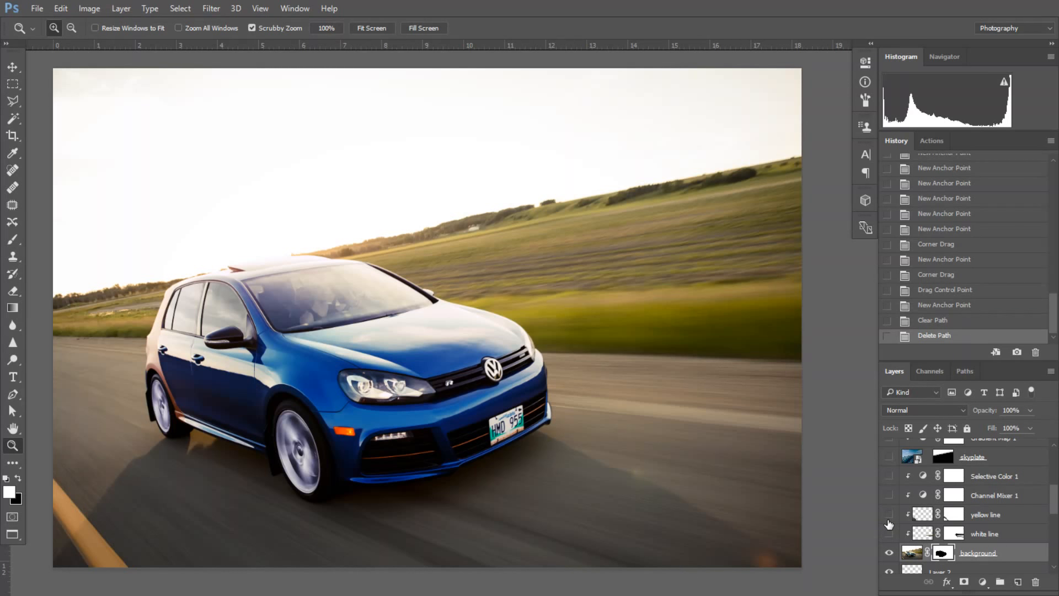
click(889, 534)
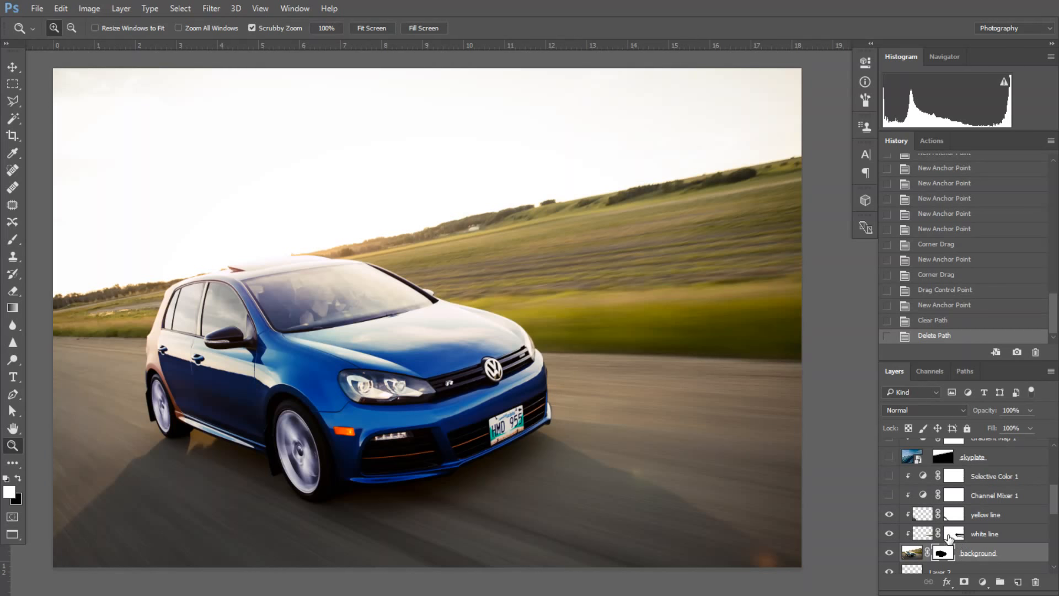
Examine the white line layer in isolation and view its layer mask, restoring the full image view.
key(alt)
alt+click(888, 534)
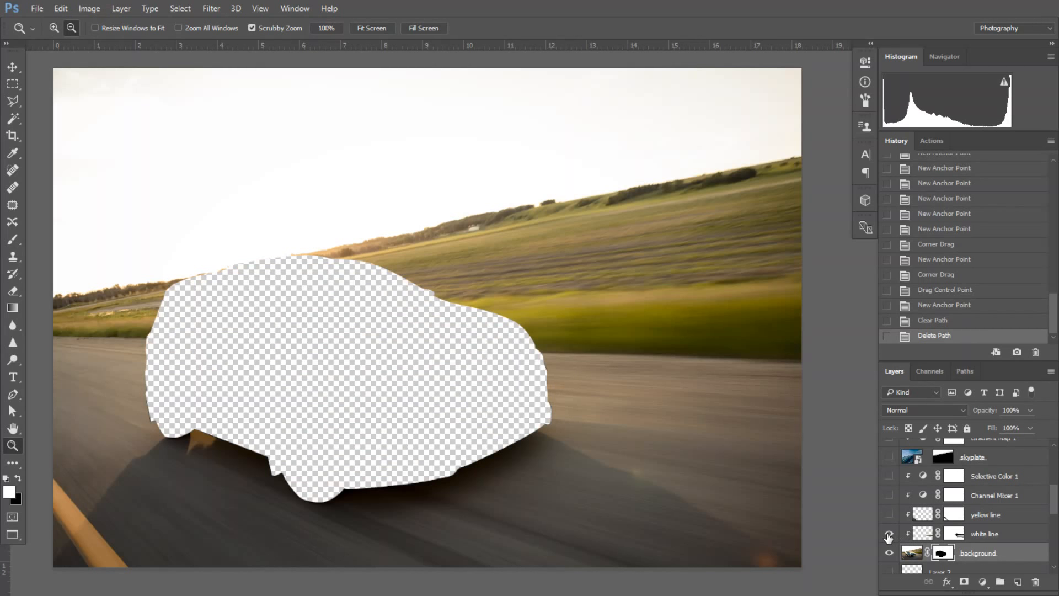
alt+click(889, 534)
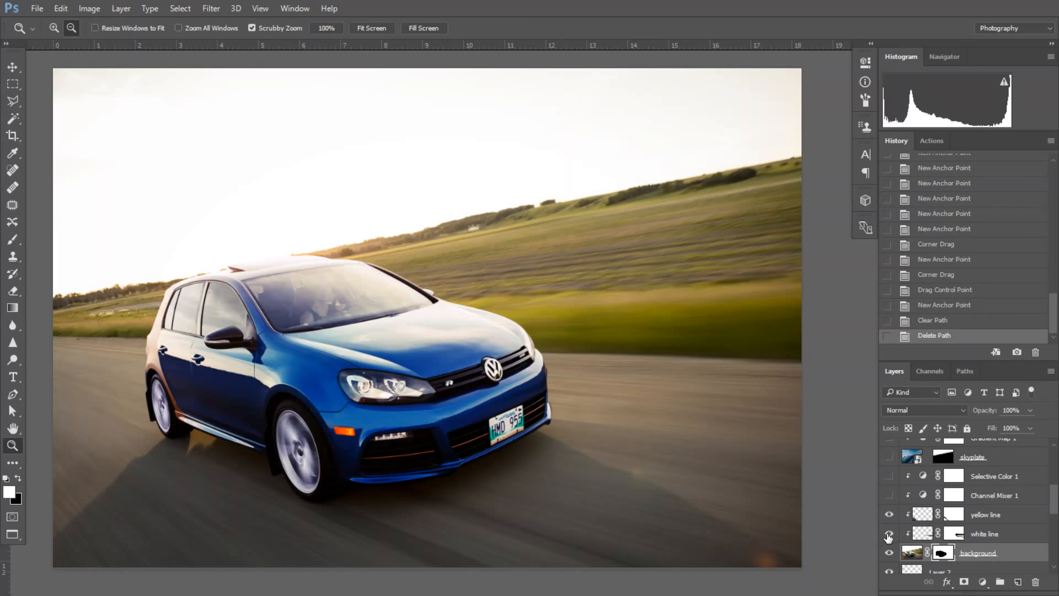
alt+click(955, 535)
alt+click(955, 534)
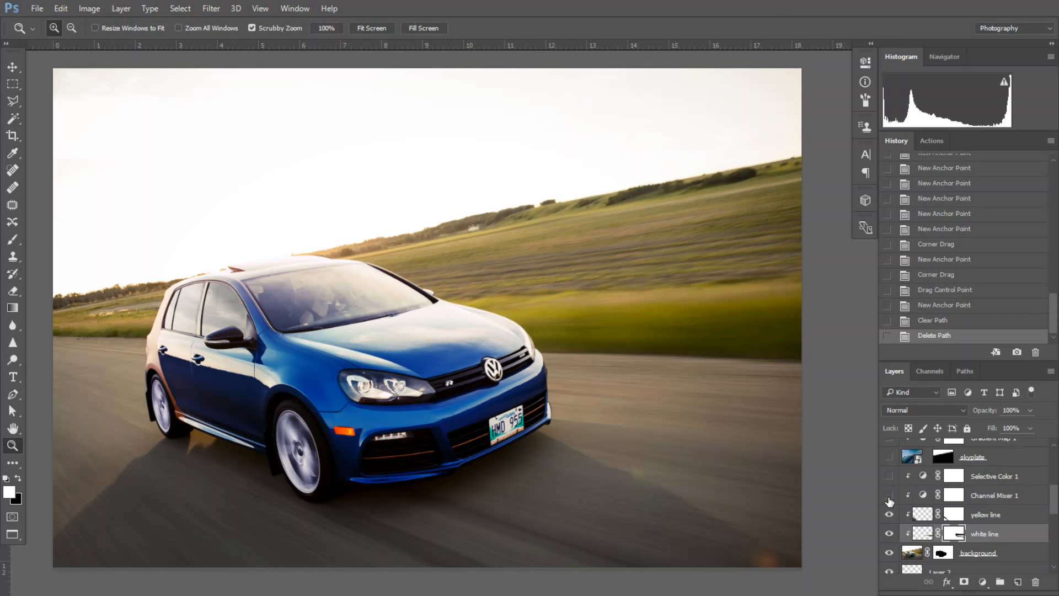
Make the Channel Mixer 1 layer visible and open its settings for the red output channel.
click(890, 495)
double_click(923, 495)
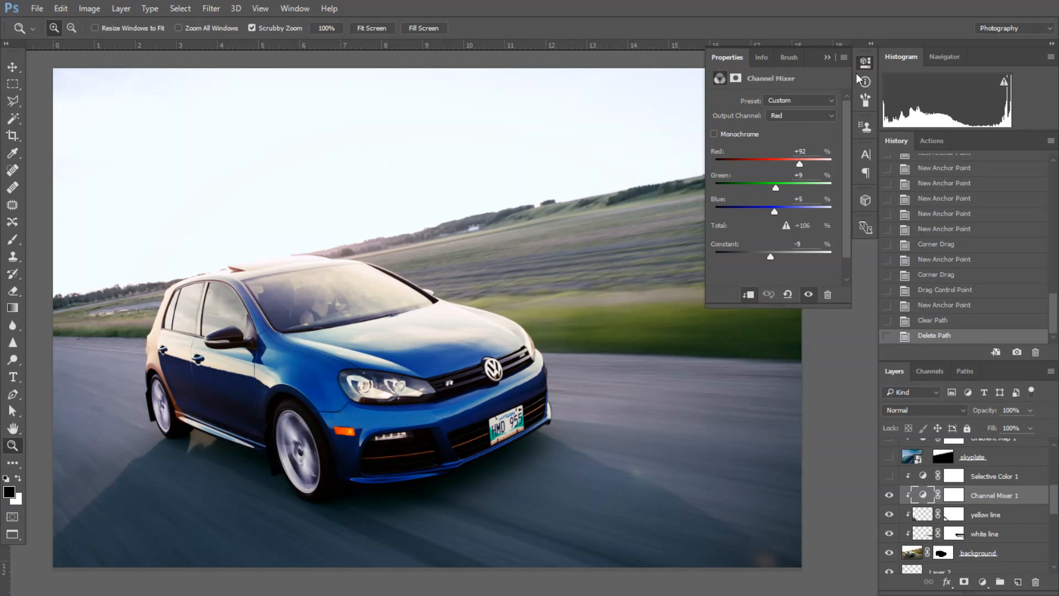
Review the Channel Mixer 1 settings for the green and blue output channels and close the settings.
click(815, 115)
click(792, 134)
click(796, 114)
click(780, 143)
click(866, 62)
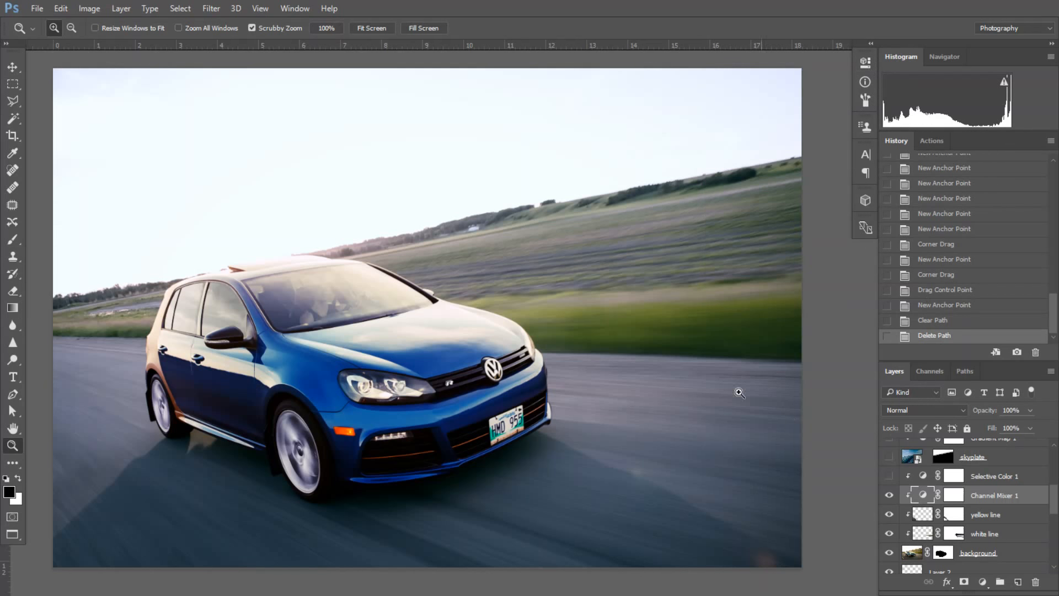
Compare the image with and without Channel Mixer 1, and make the Selective Color 1 layer visible.
click(889, 495)
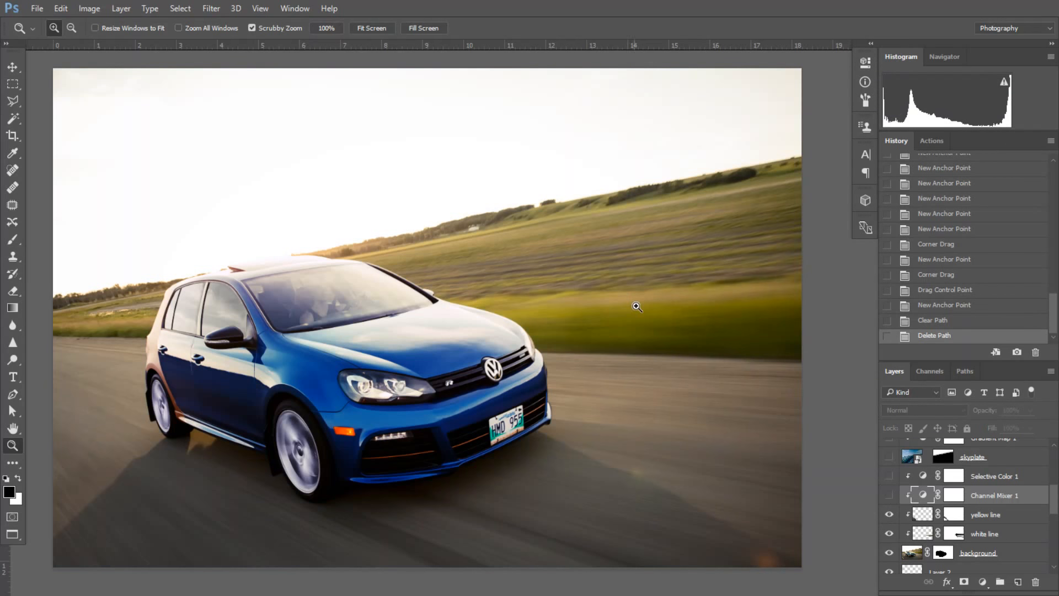
click(889, 496)
click(888, 477)
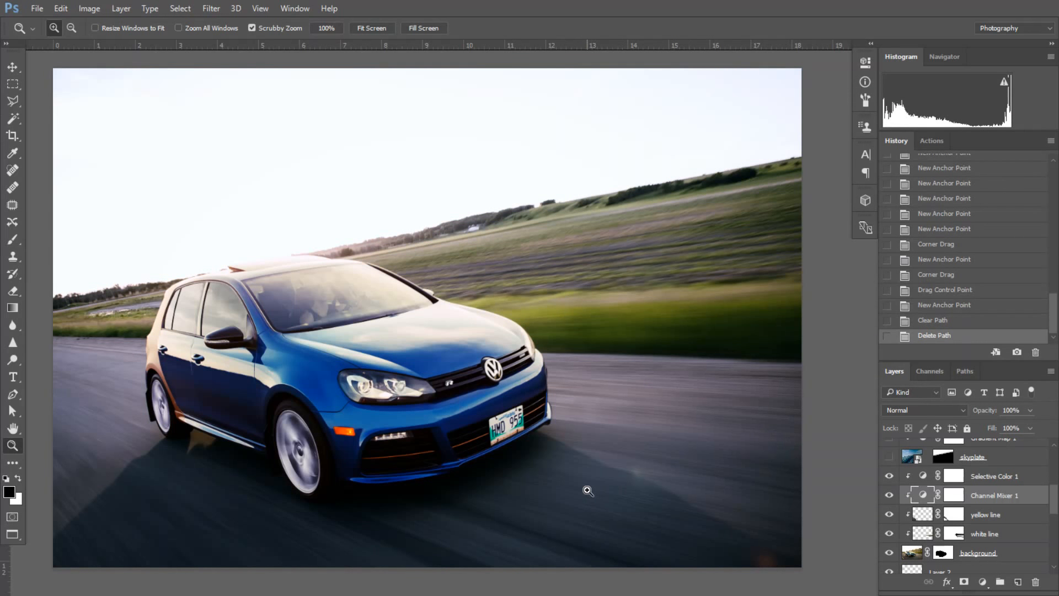
alt+click(606, 486)
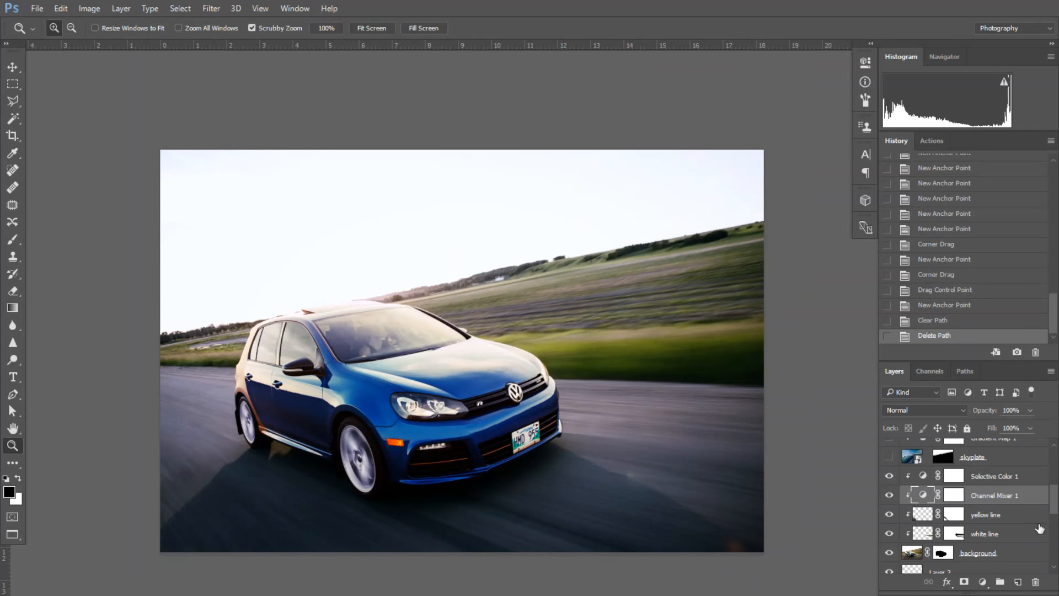
Make the skyplate layer visible and inspect its smart object source photo, closing the source again.
scroll(957, 506, up, 3)
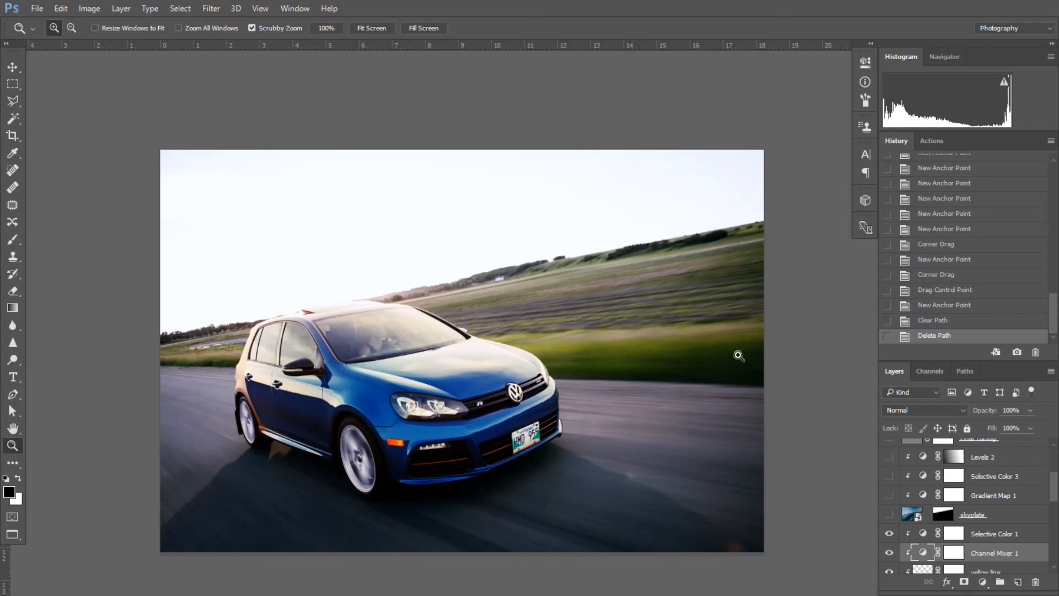
click(889, 515)
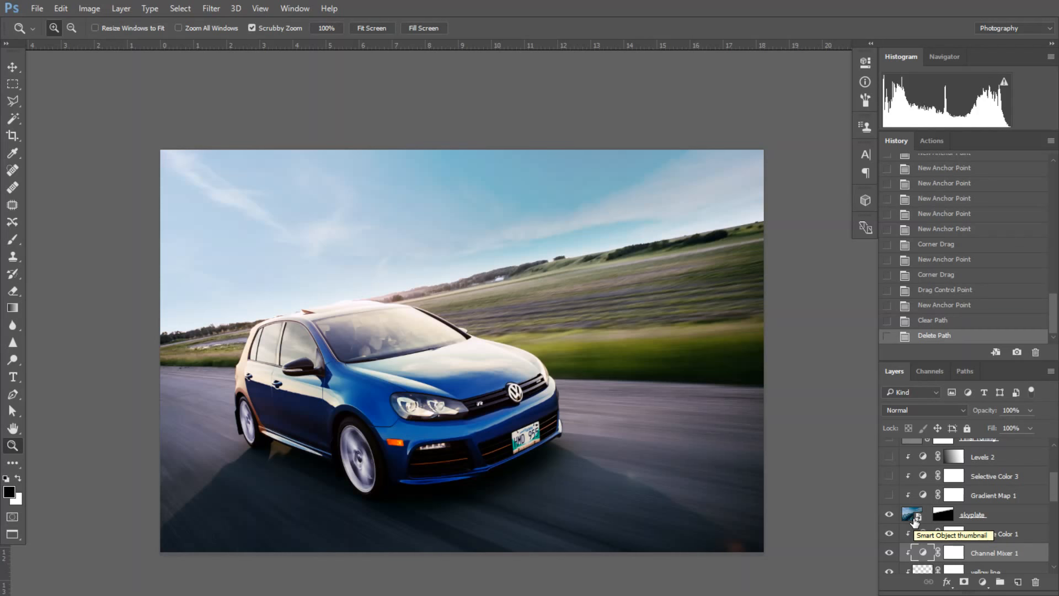
double_click(914, 517)
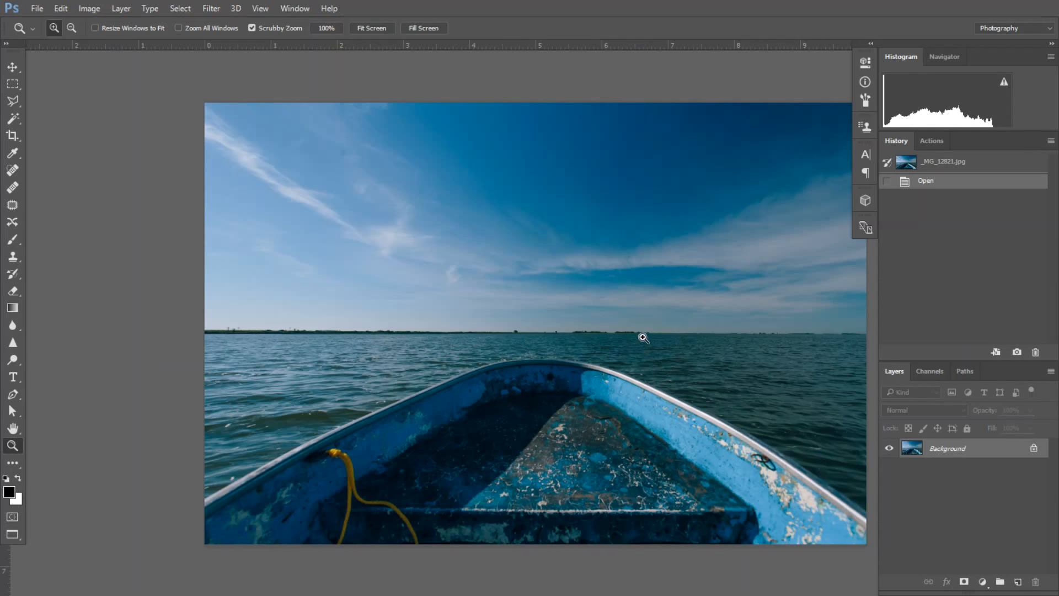
drag(666, 314, 532, 315)
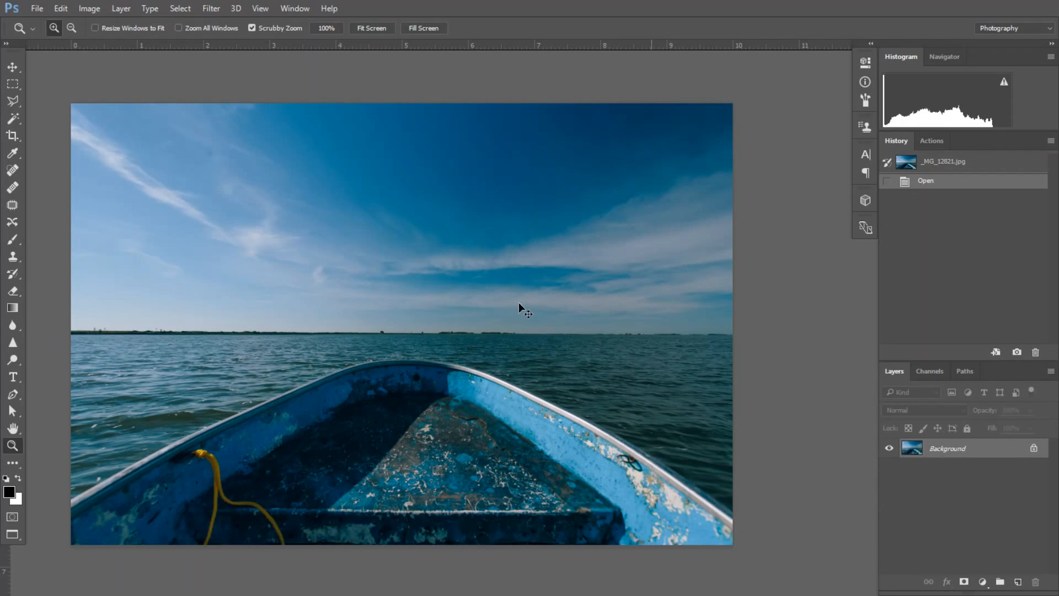
key(ctrl+w)
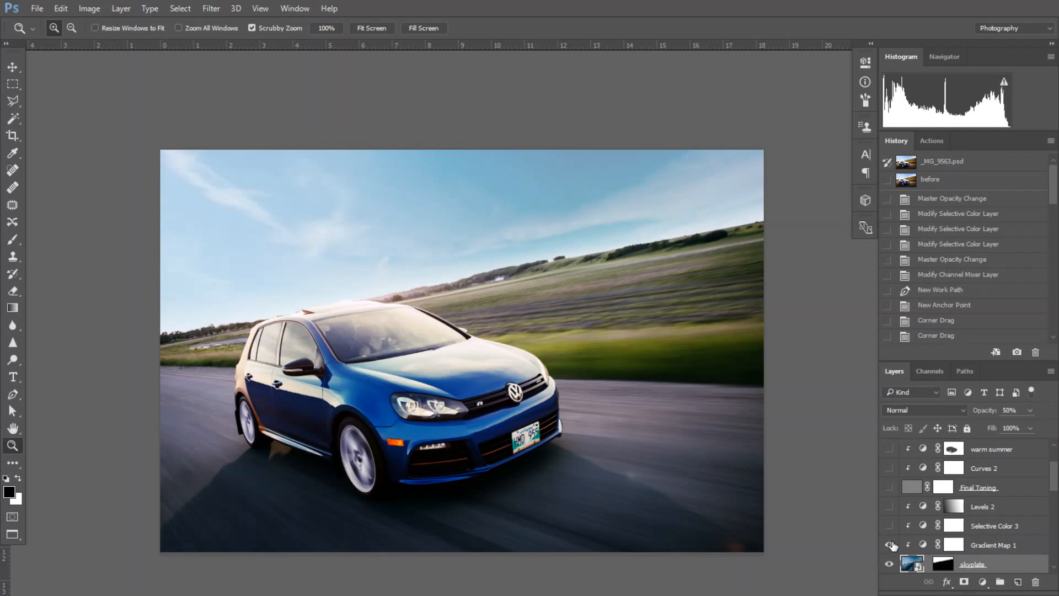
Make the Gradient Map 1 layer visible and review its Blue 1 gradient in the Gradient Editor without changing it.
click(921, 549)
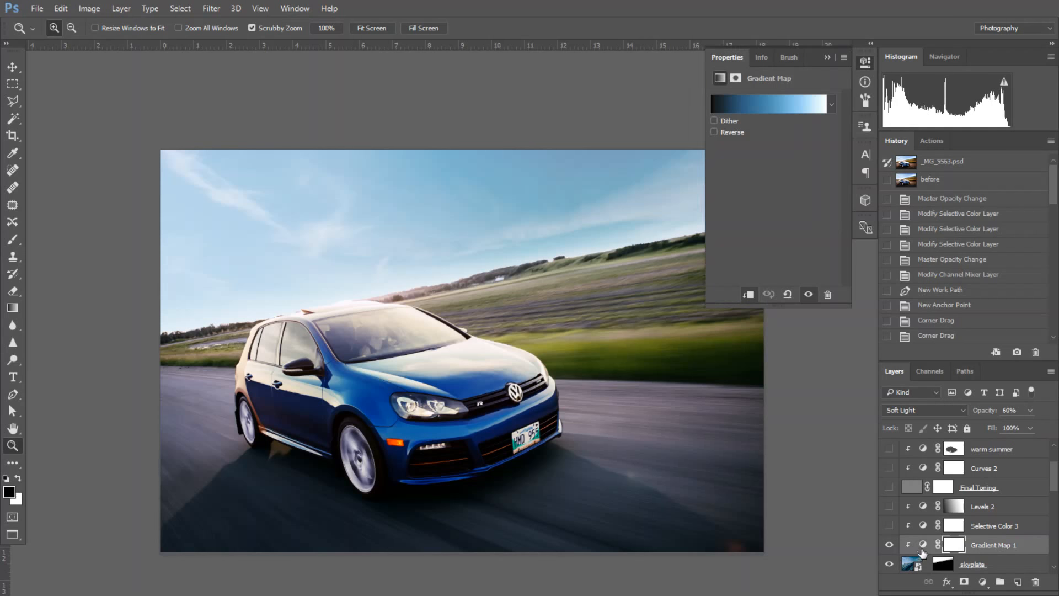
click(749, 105)
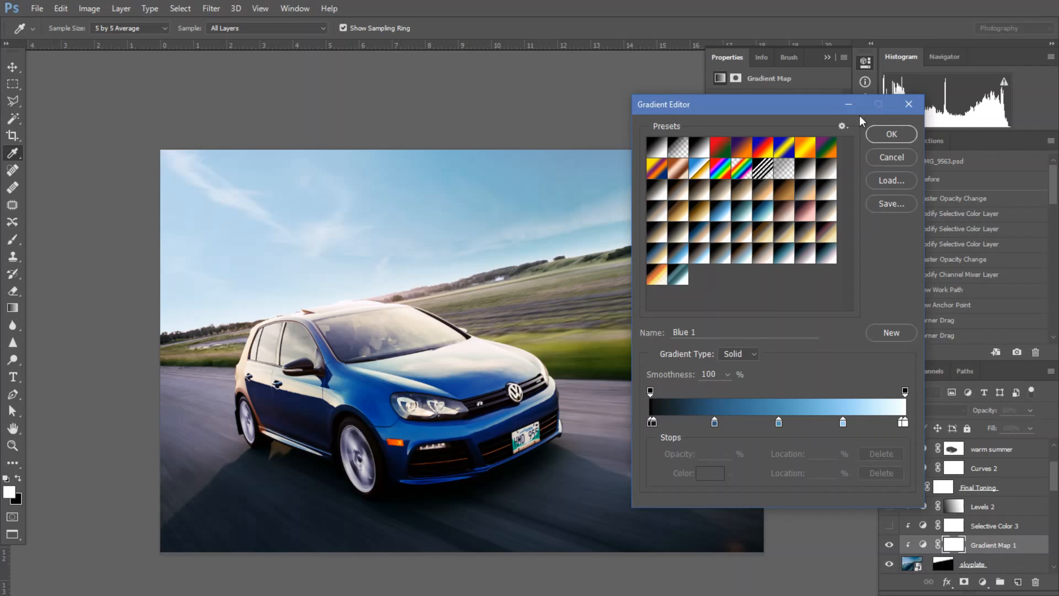
click(895, 137)
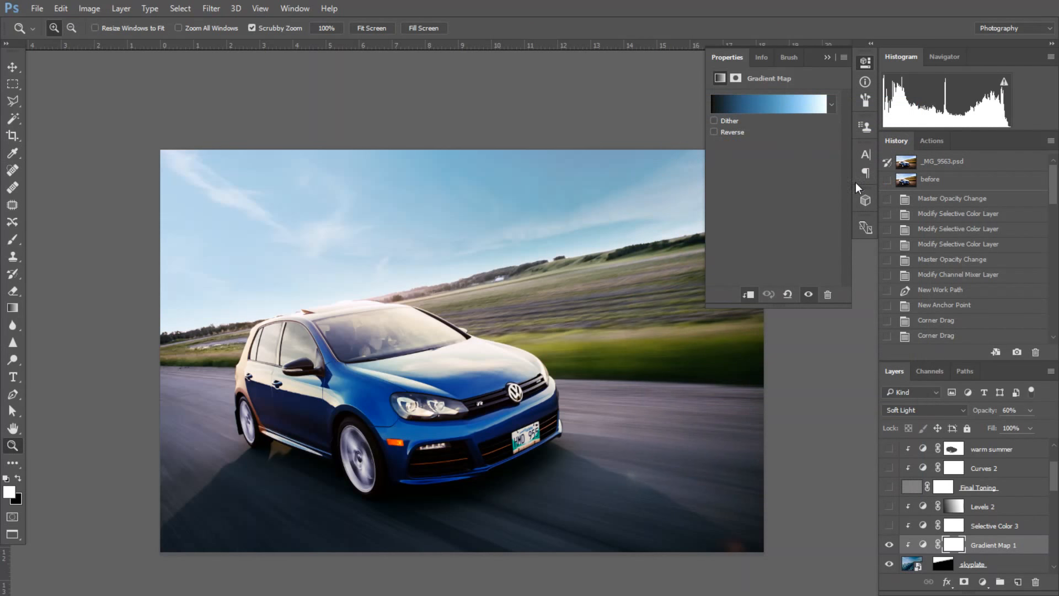
click(866, 63)
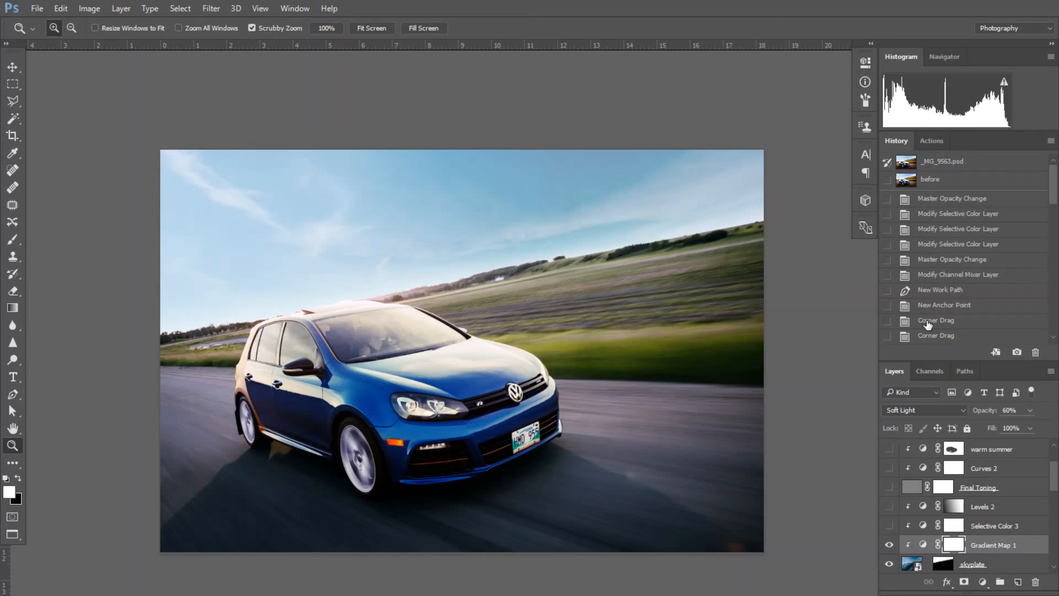
Make the Selective Color 3 and Levels 2 layers visible and check the Levels 2 settings.
click(889, 526)
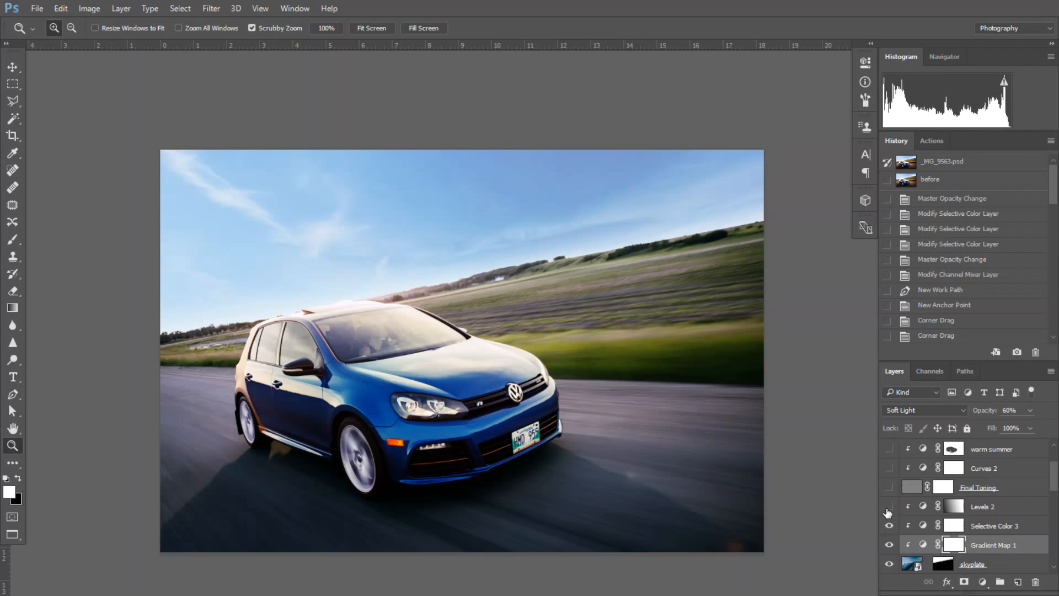
click(888, 506)
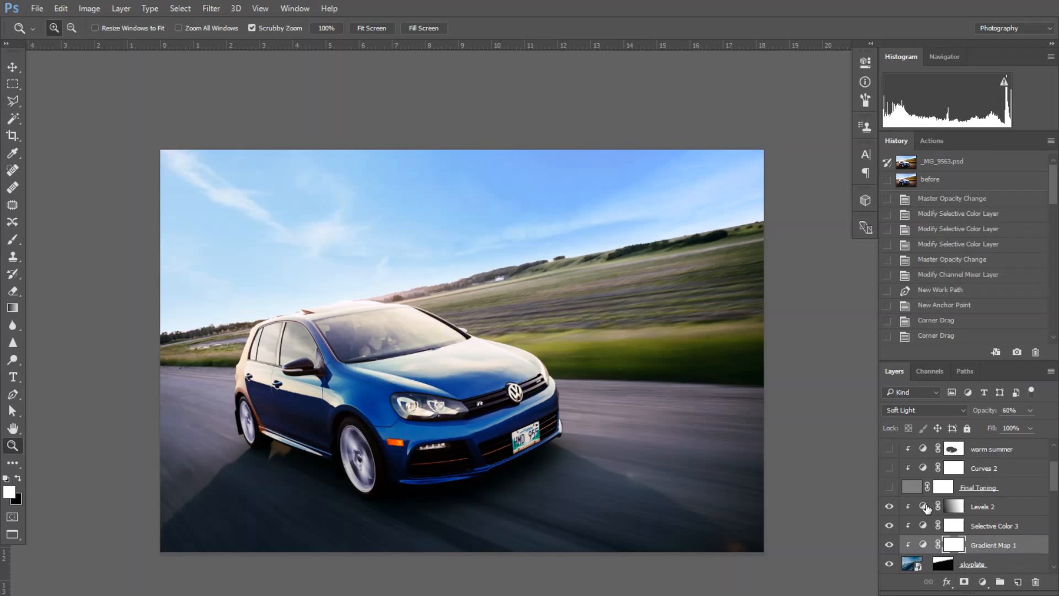
double_click(925, 507)
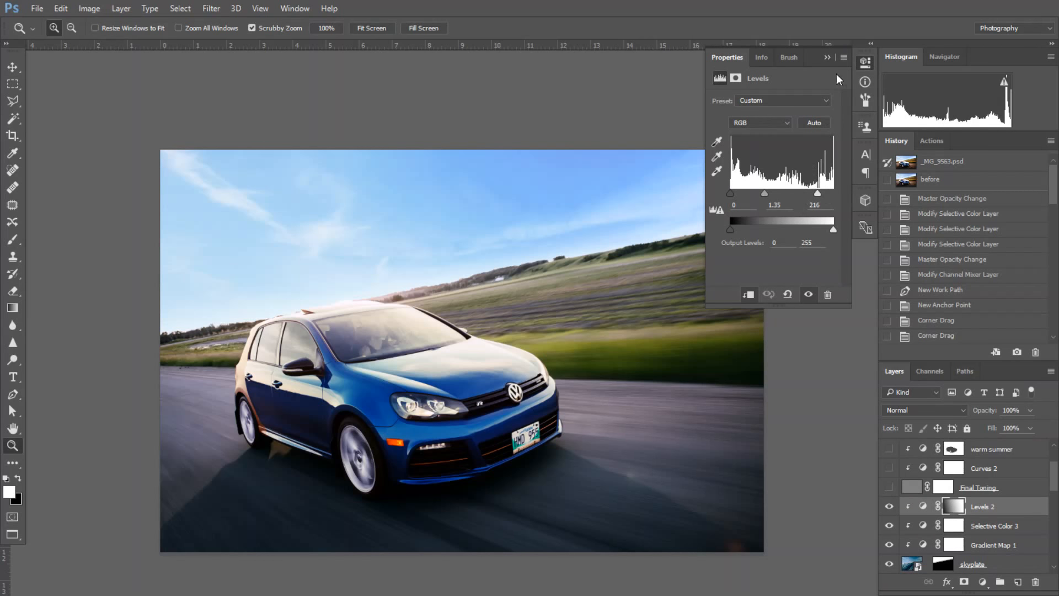
click(866, 64)
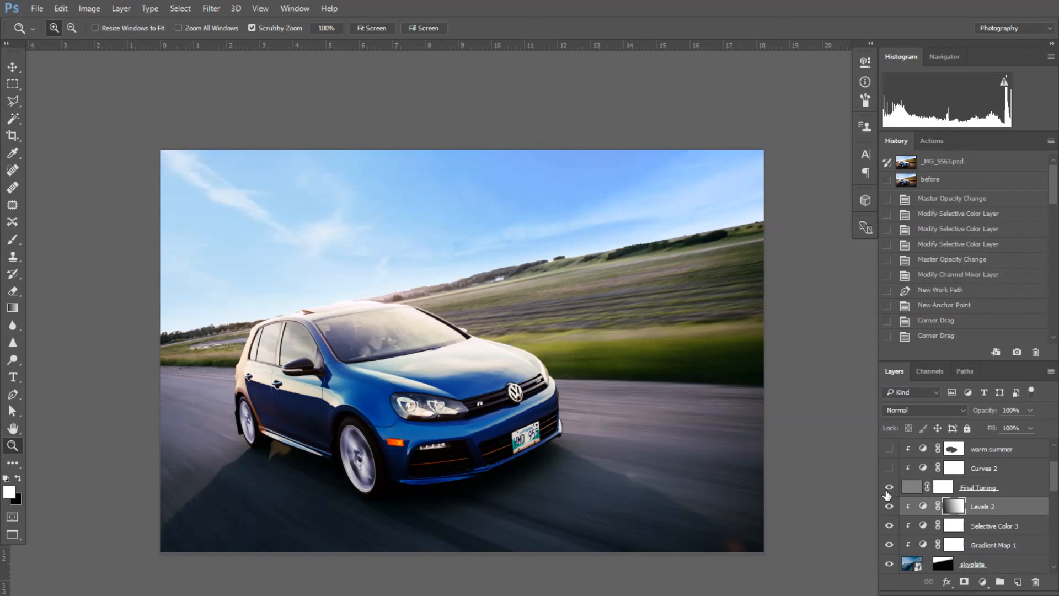
Make the Final Toning, Curves 2, Brightness/Contrast 1 and Levels 3 layers visible, with Final Toning selected.
scroll(888, 492, up, 3)
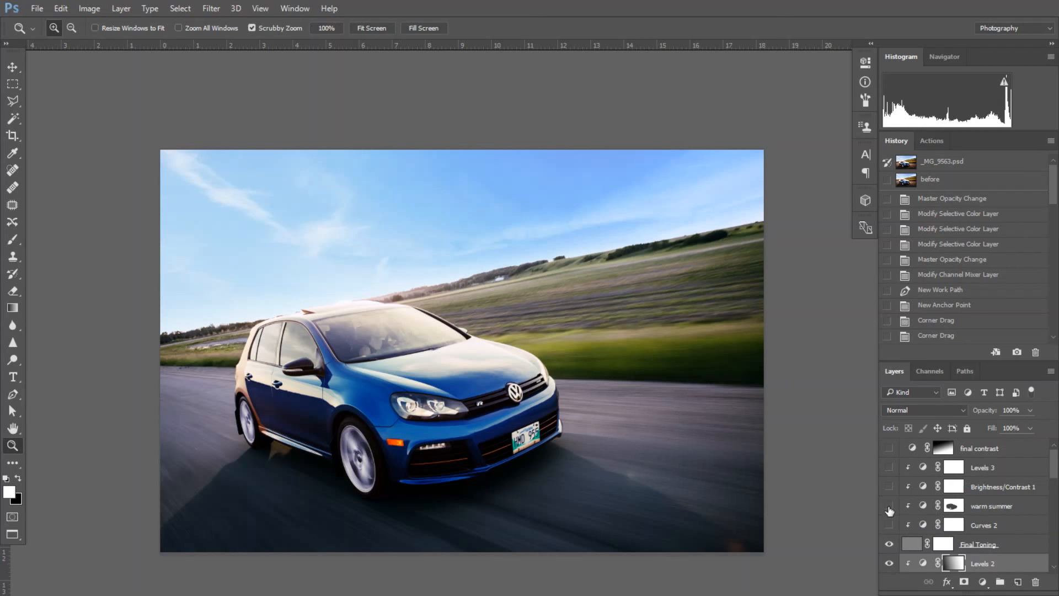
click(907, 543)
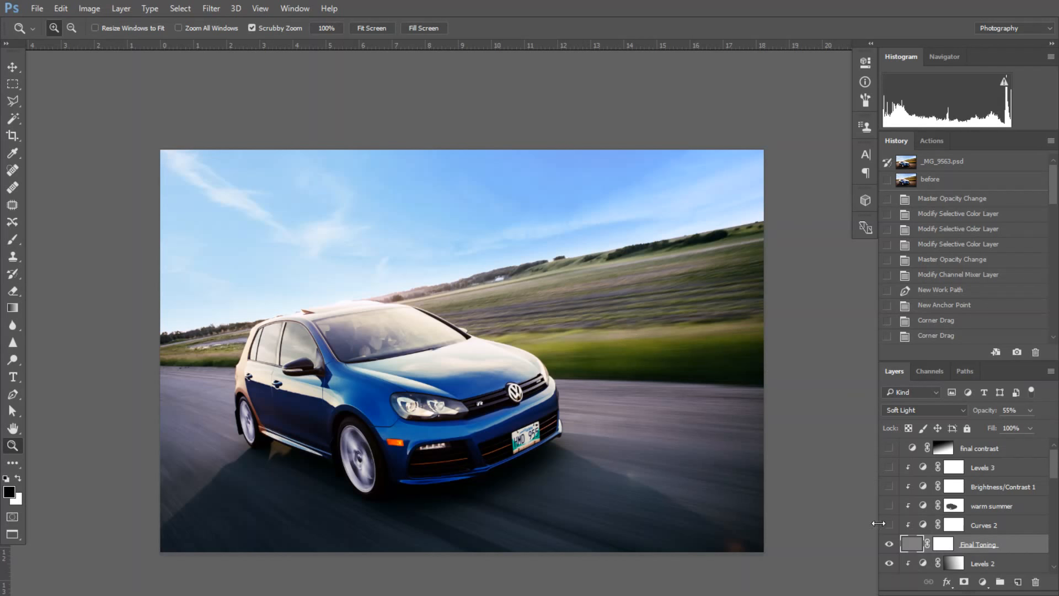
click(888, 527)
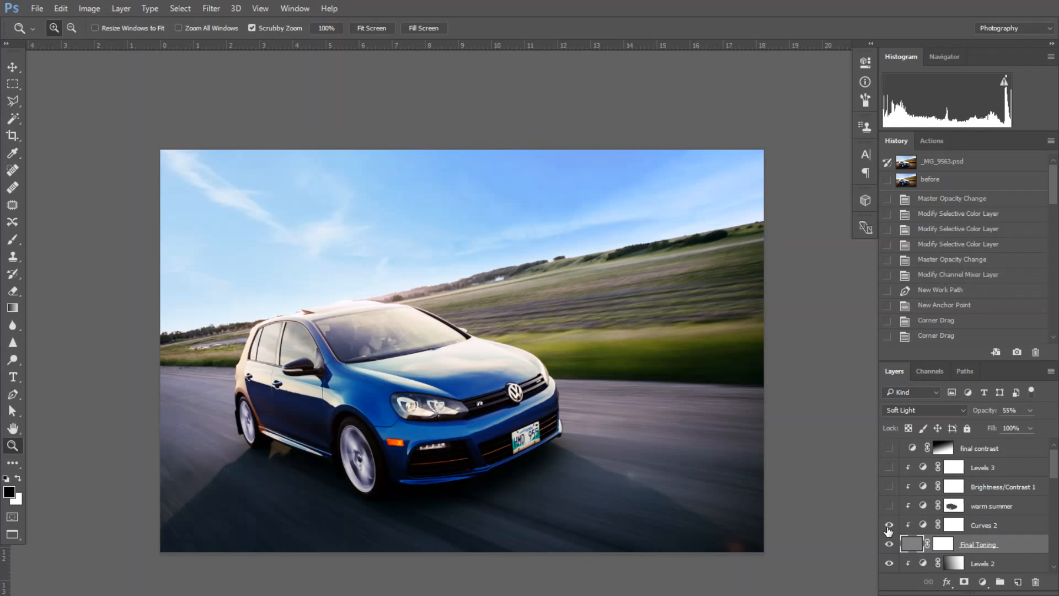
click(888, 487)
click(889, 468)
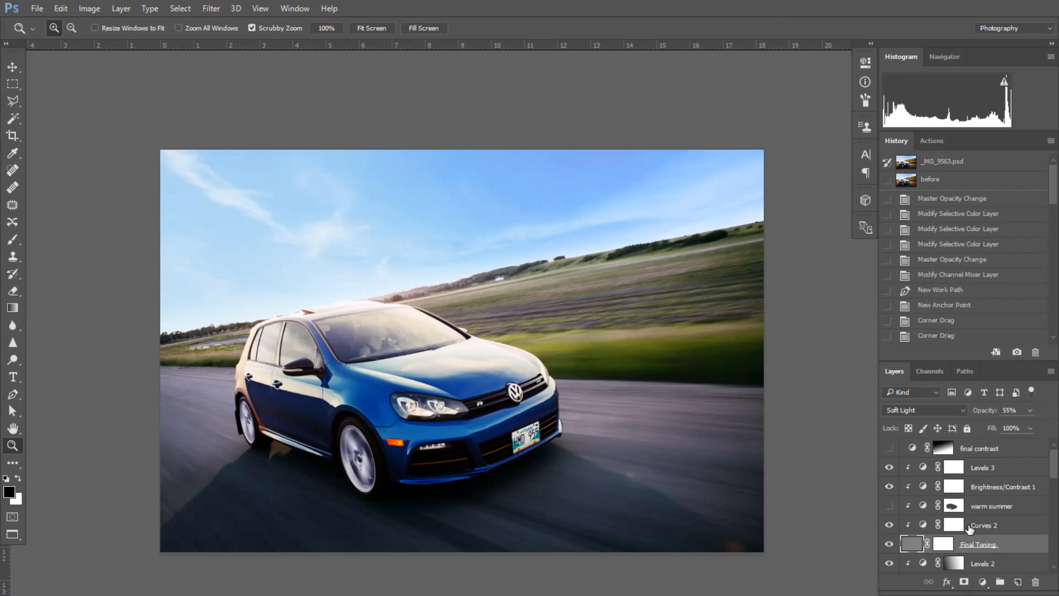
Compare the image with the Curves 2, Brightness/Contrast 1 and Levels 3 adjustments switched off and on again.
click(889, 524)
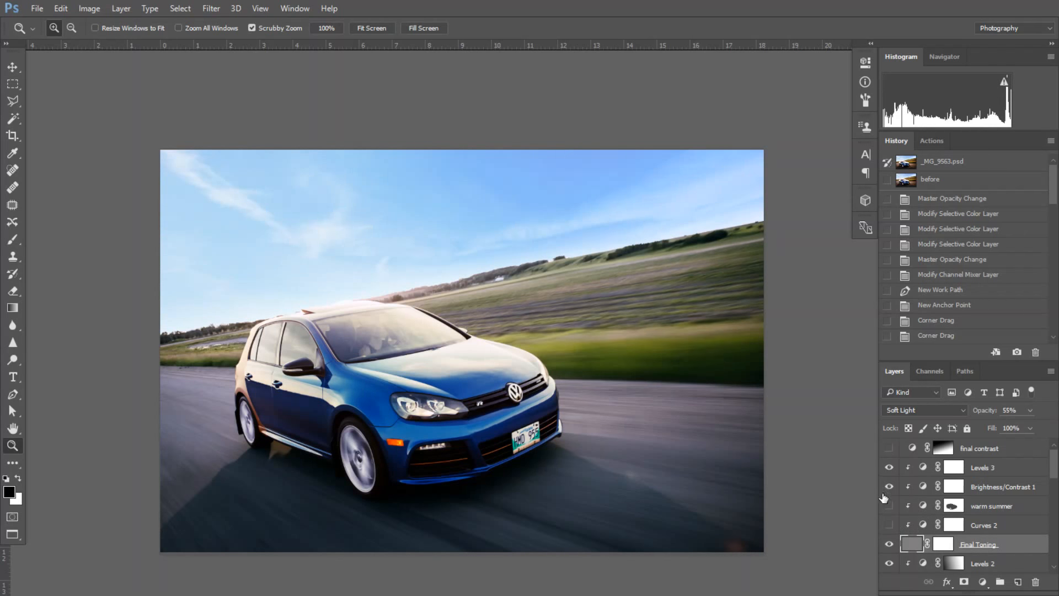
click(889, 486)
click(889, 468)
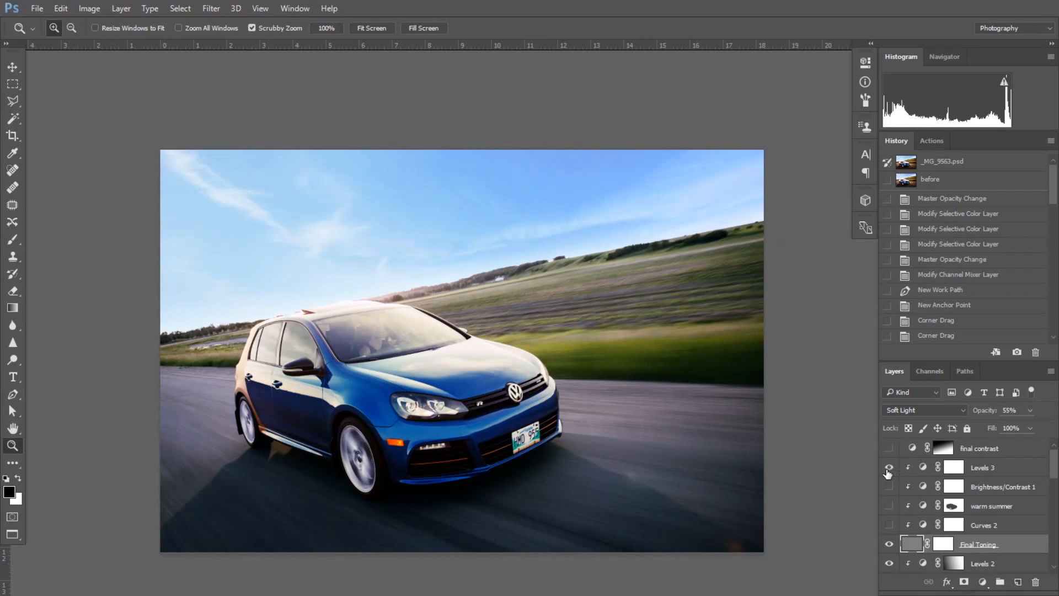
click(889, 486)
click(888, 525)
Make the warm summer layer visible and review its custom blue-orange-yellow gradient in the Gradient Editor without changing it.
click(888, 505)
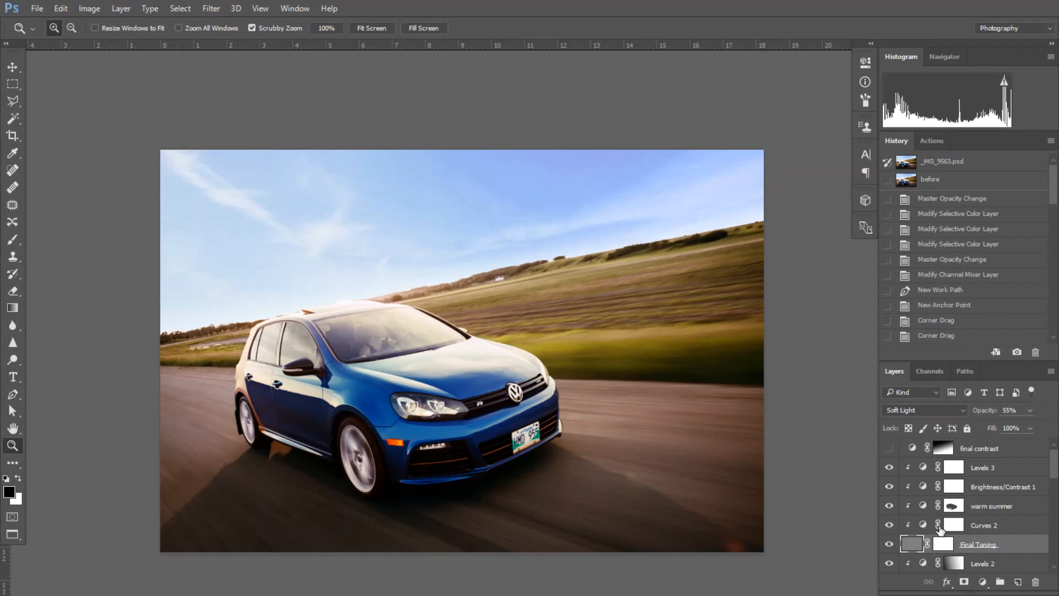
double_click(924, 506)
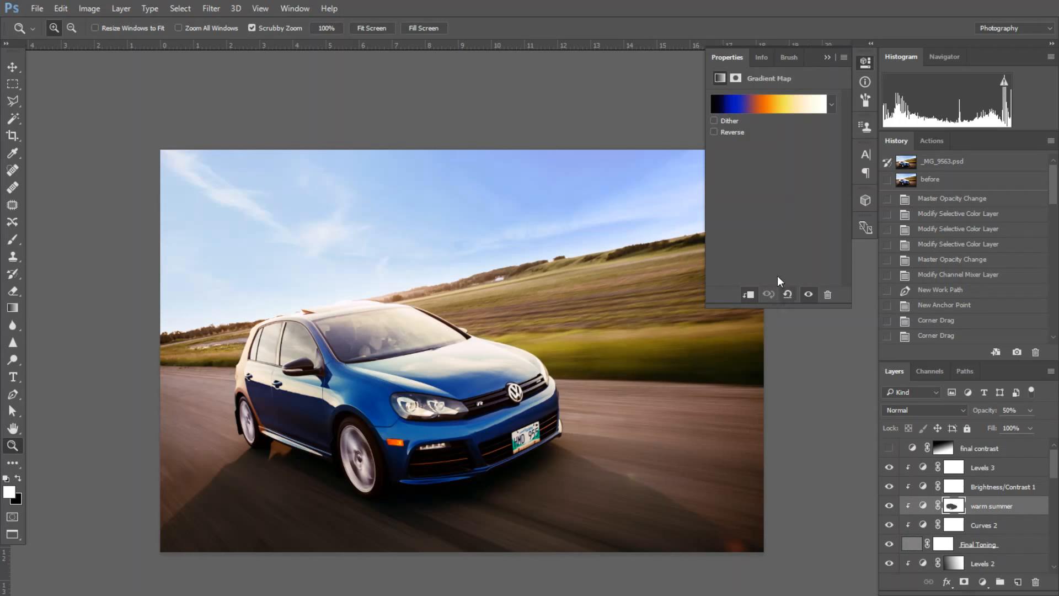
click(758, 108)
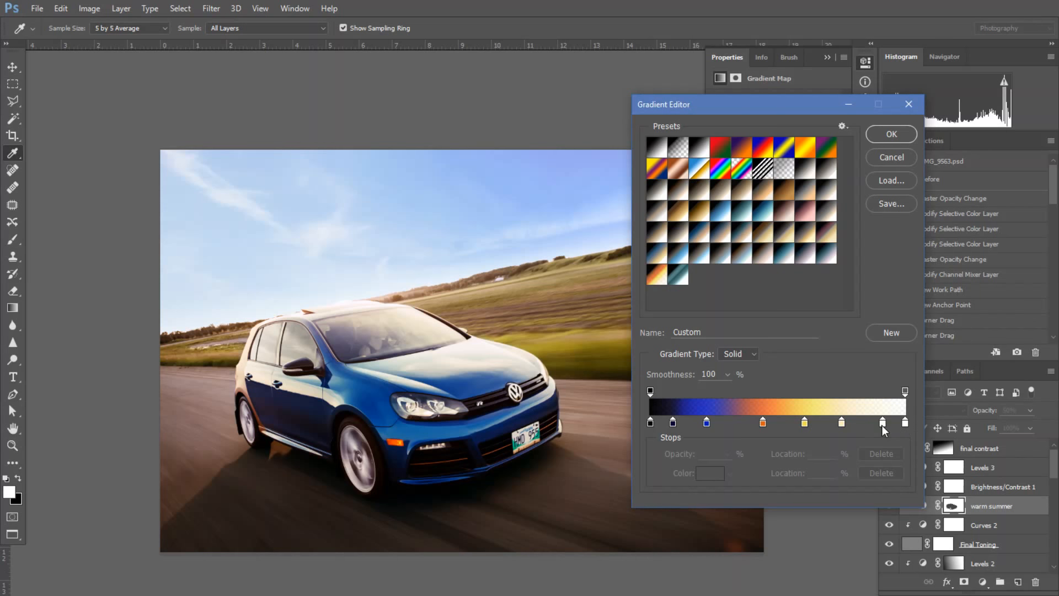
click(891, 135)
key(z)
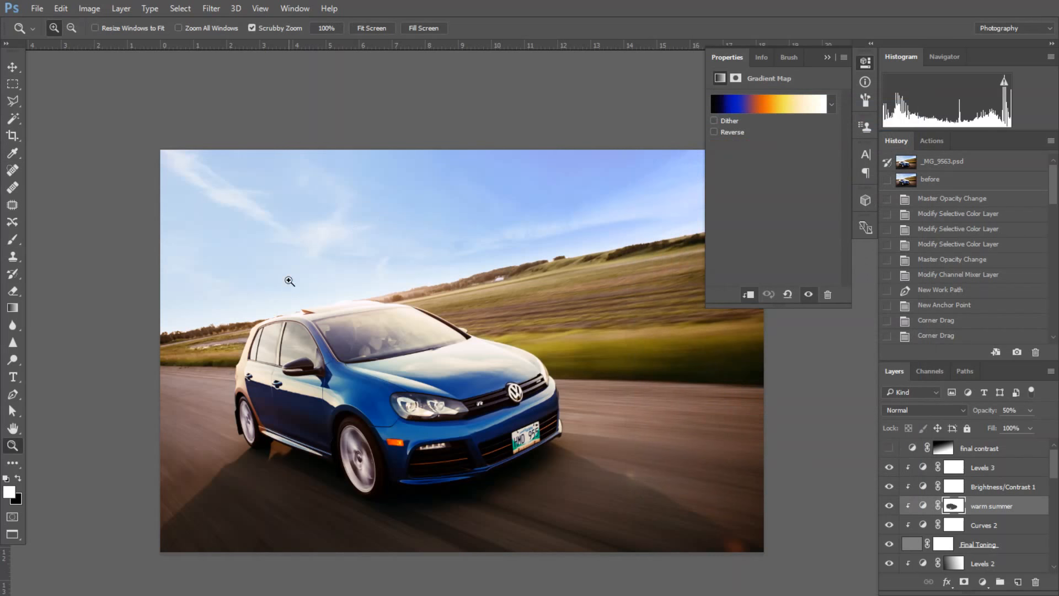
click(869, 65)
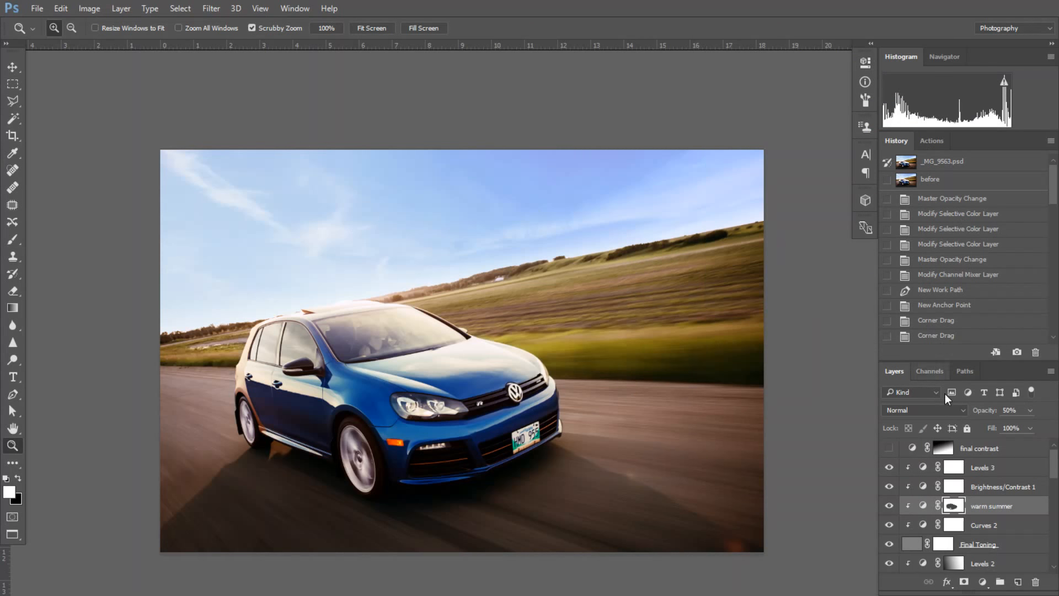
Set the warm summer layer's opacity to 55% after trying 100%, and make the final contrast layer visible.
drag(981, 415, 1054, 431)
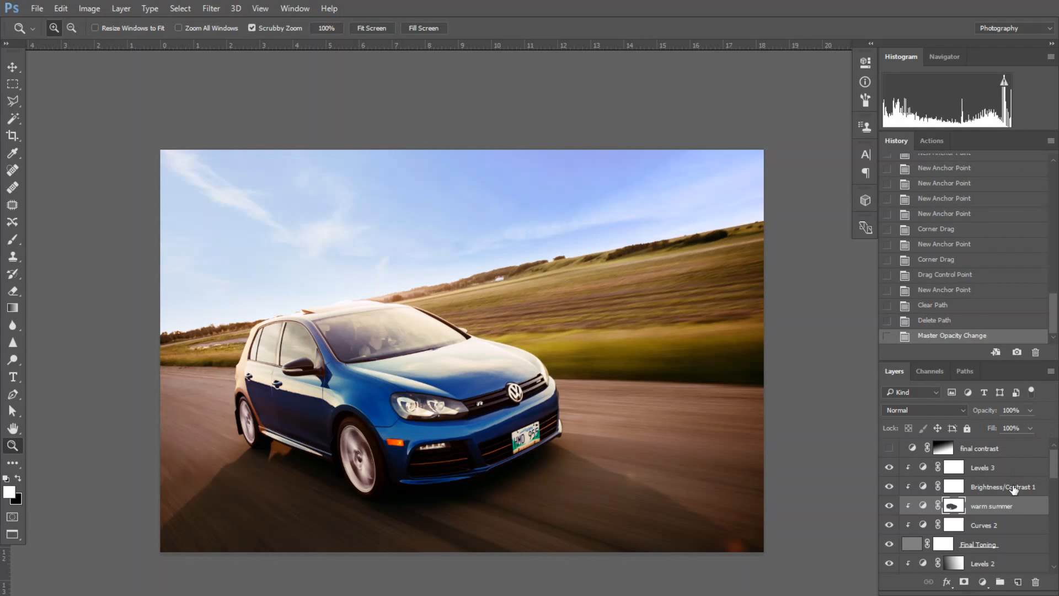
key(x)
text(55)
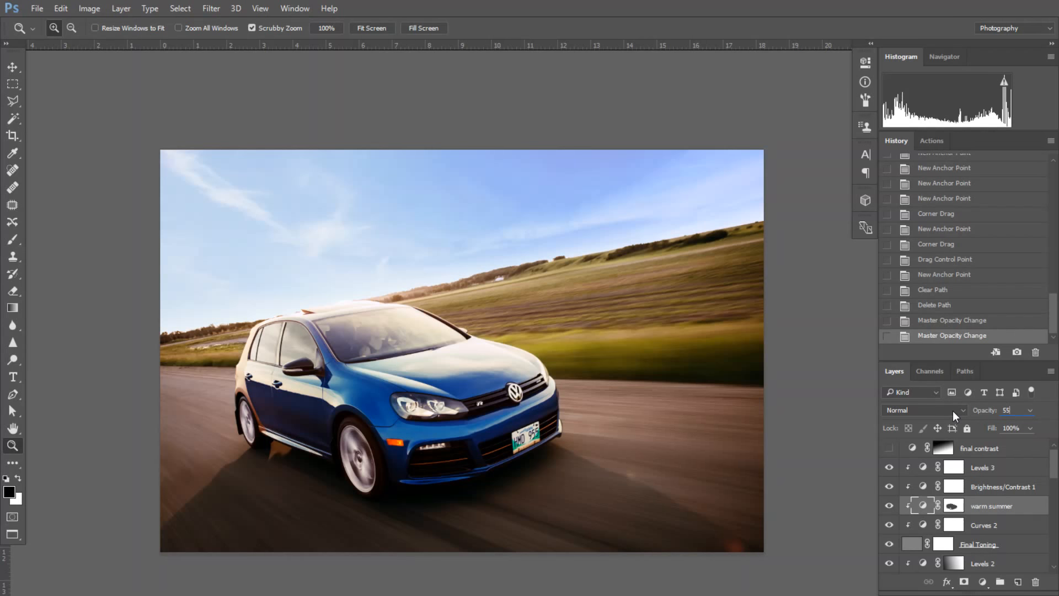
key(Return)
click(889, 448)
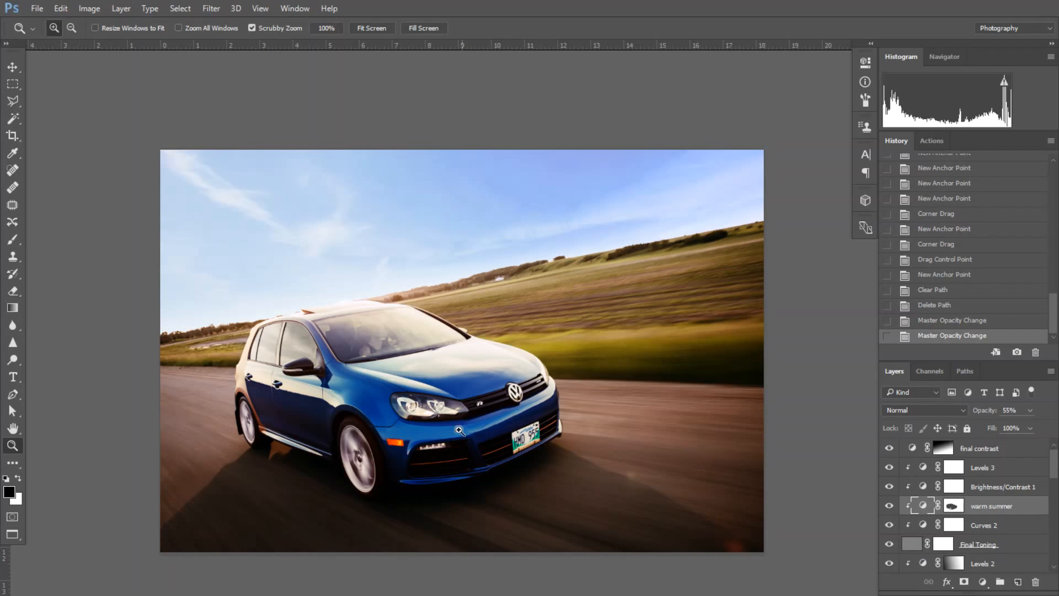
Inspect the finished car up close, examining the front bumper, side skirt and wheels from 100% magnification.
drag(372, 442, 390, 413)
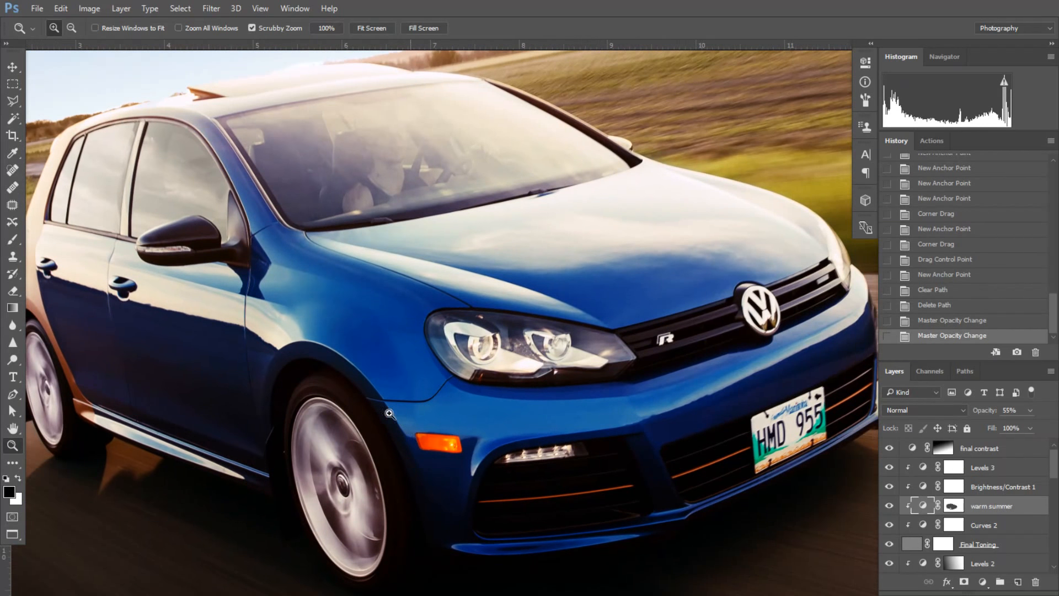
click(327, 28)
drag(458, 173, 180, 233)
drag(703, 482, 433, 274)
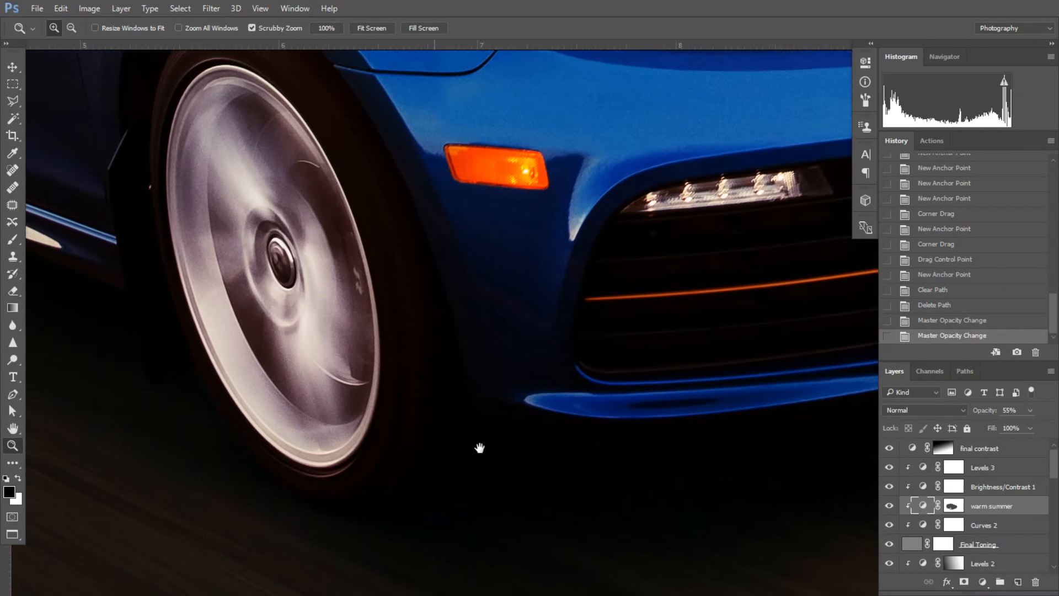
drag(276, 419, 819, 483)
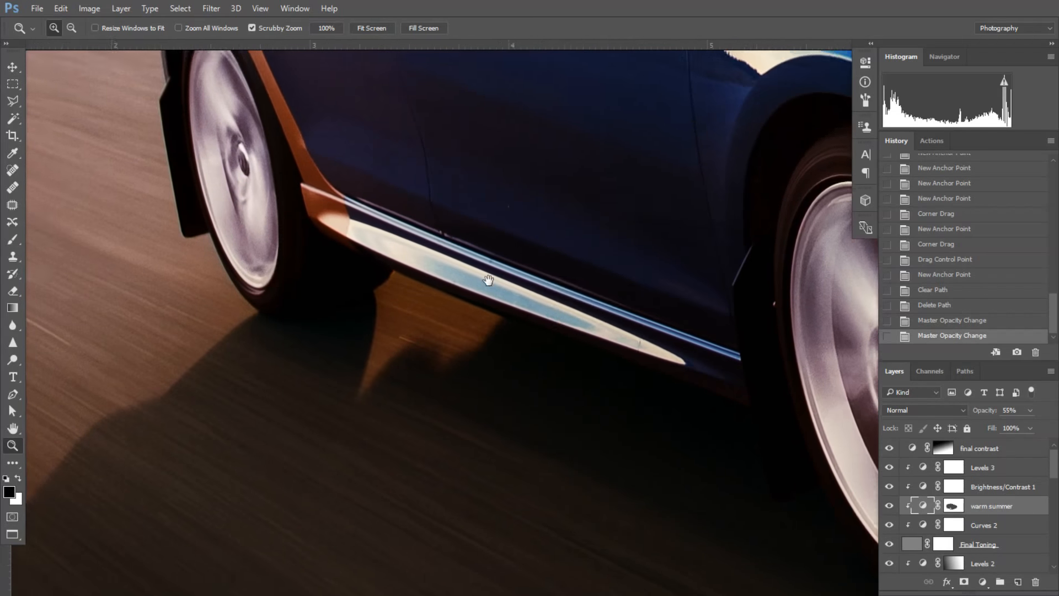
drag(359, 271, 393, 295)
drag(728, 416, 546, 371)
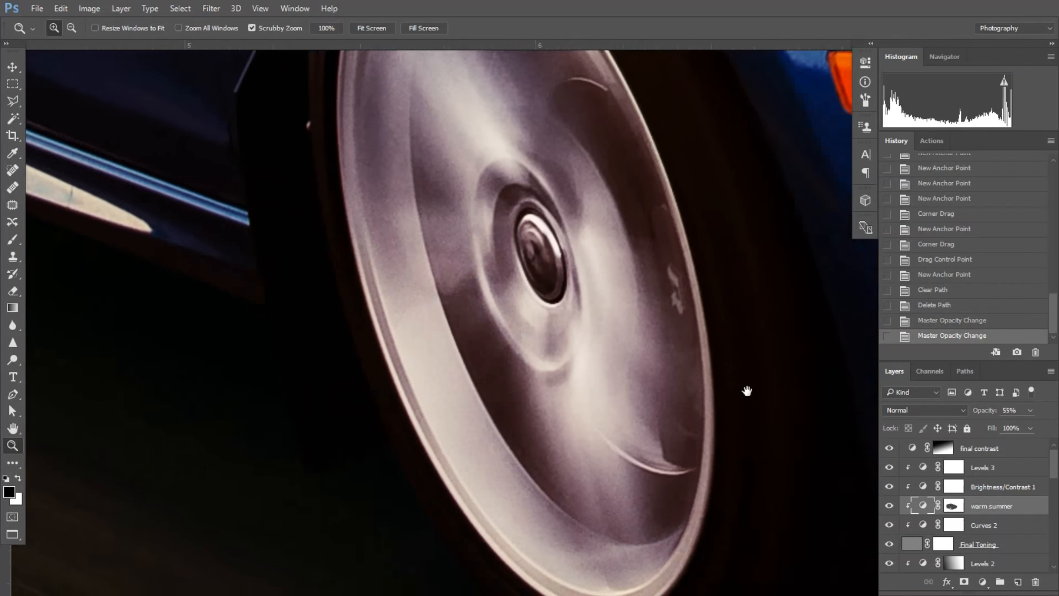
Examine the lower grille, license plate, hood edge and windshield pillar up close, and return to viewing the whole image.
drag(747, 386, 353, 299)
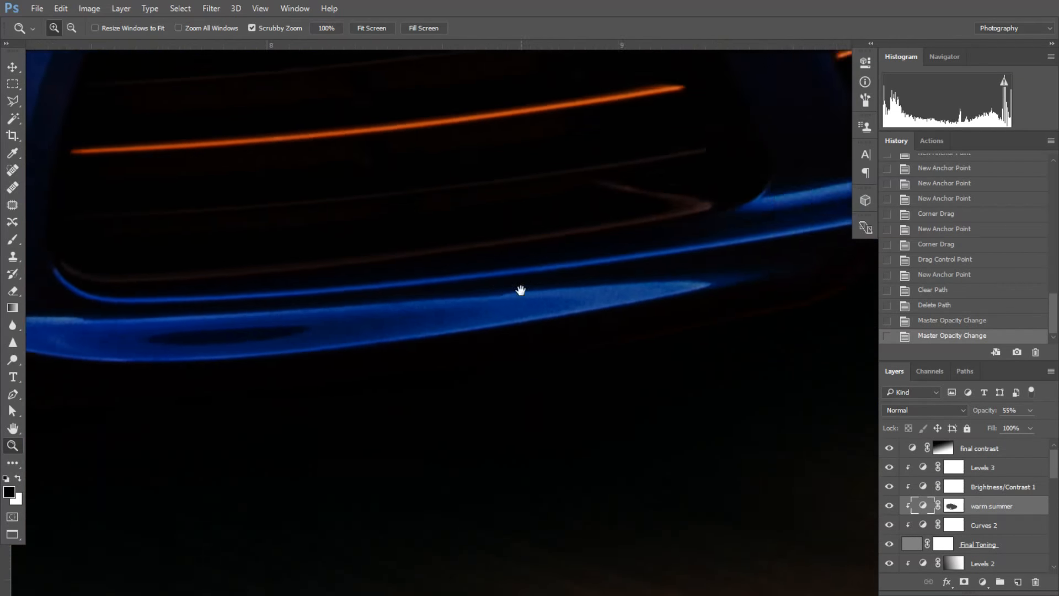
drag(520, 289, 277, 402)
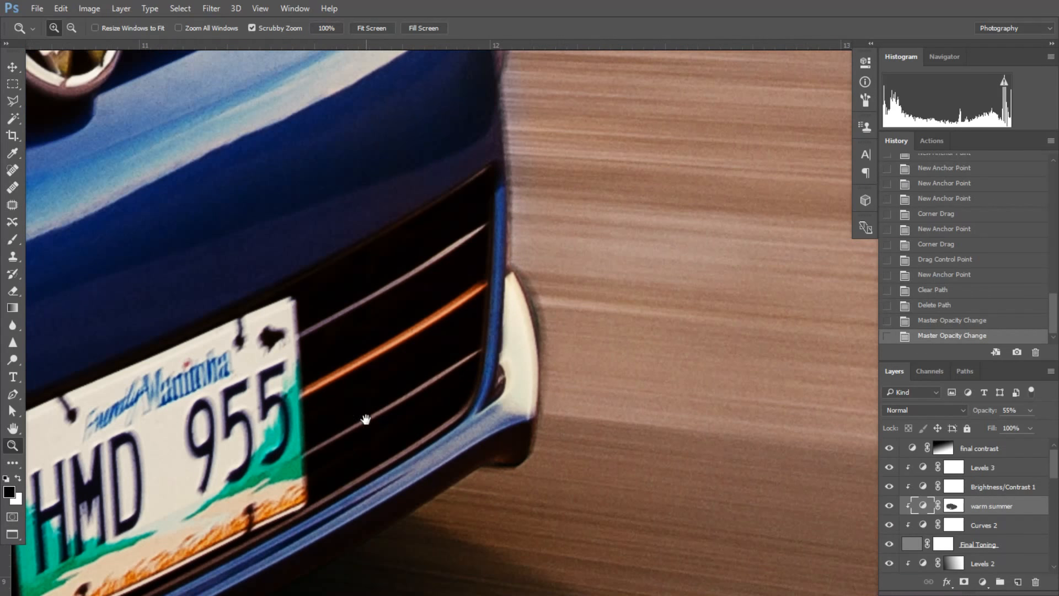
drag(364, 416, 391, 459)
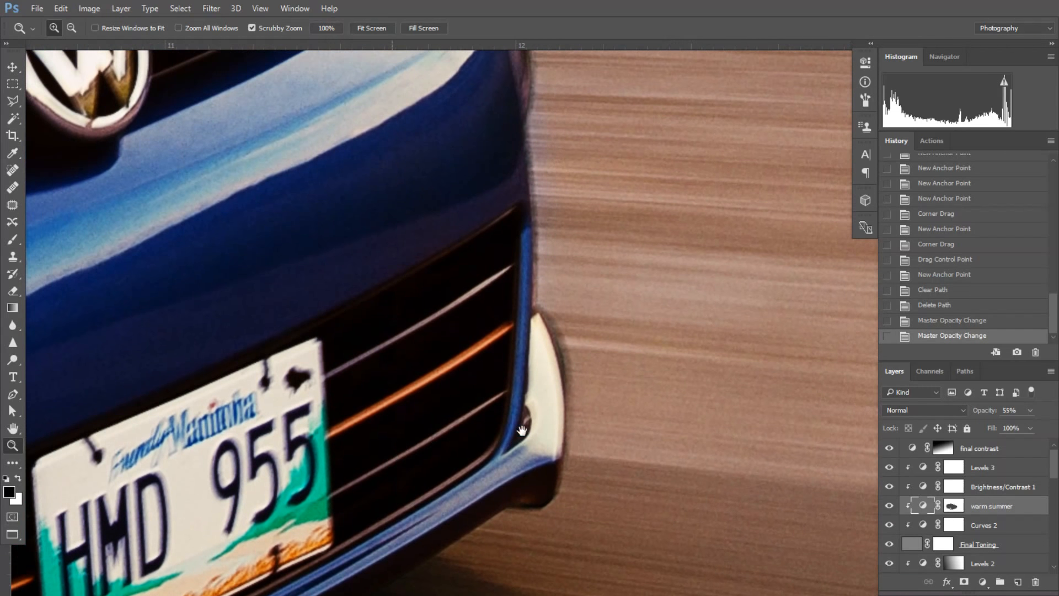
drag(483, 220, 447, 397)
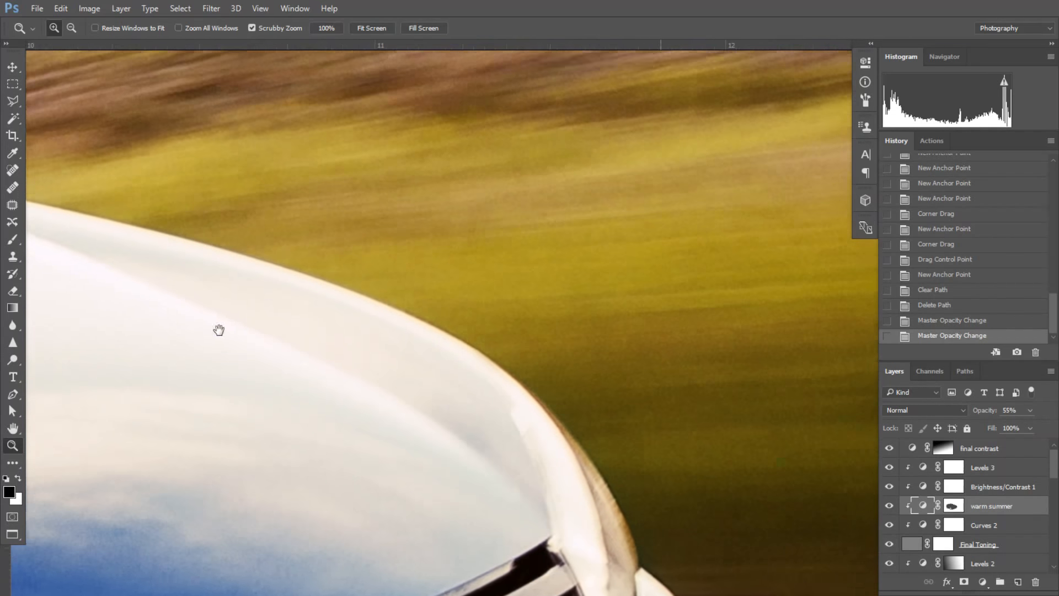
drag(217, 329, 502, 419)
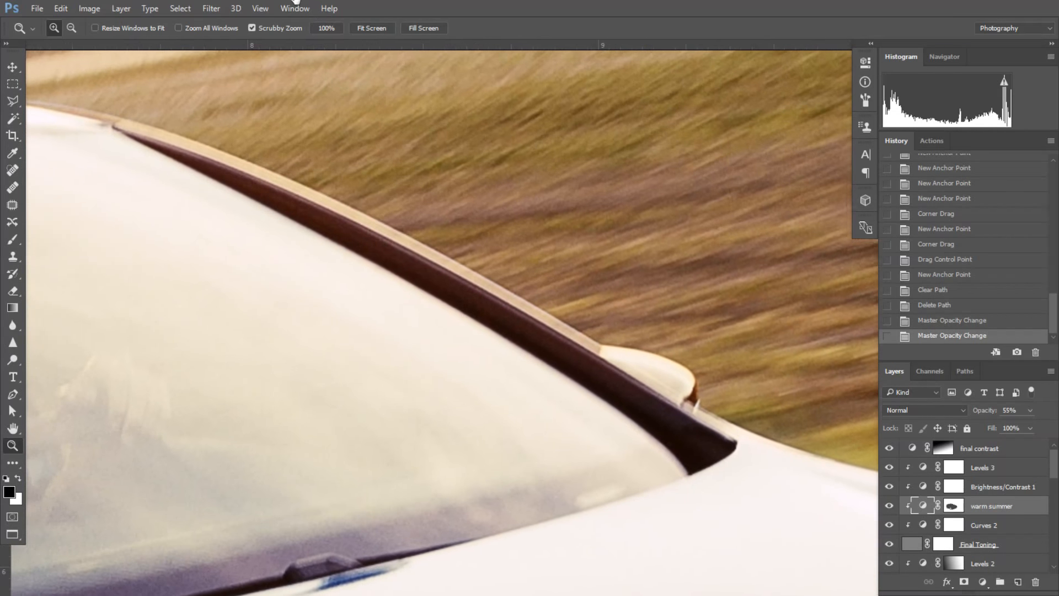
click(362, 29)
drag(590, 358, 486, 352)
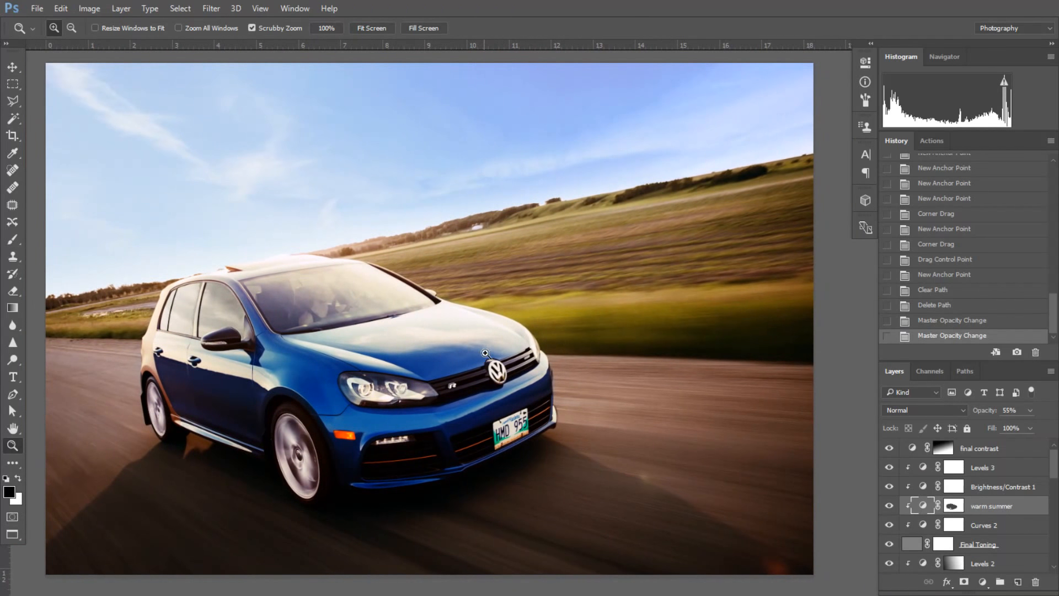
Enlarge the layer list and look through the full stack from final contrast down to Background.
drag(1054, 463, 1047, 550)
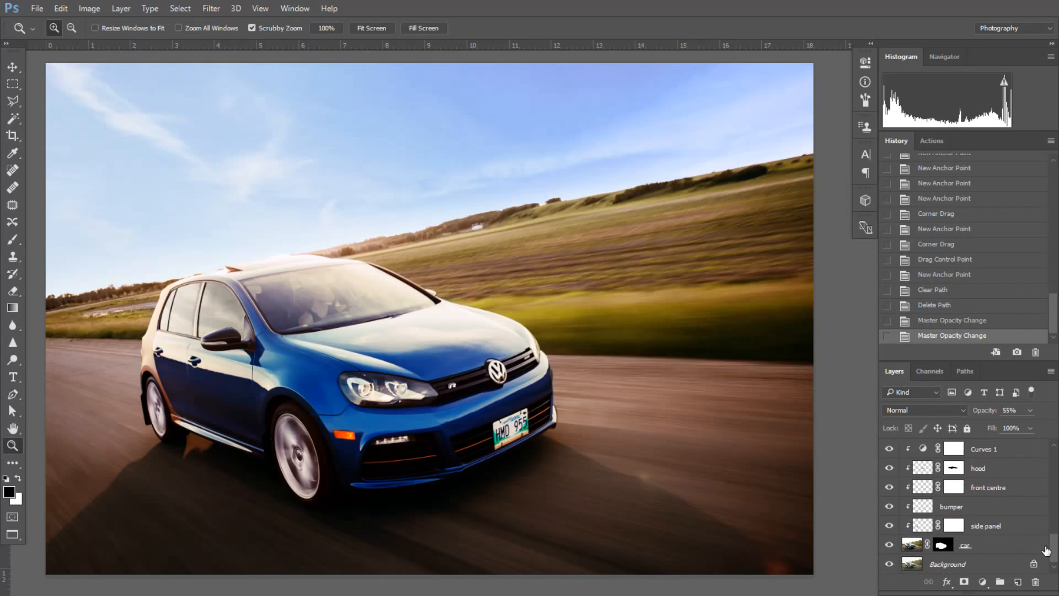
drag(972, 360, 972, 223)
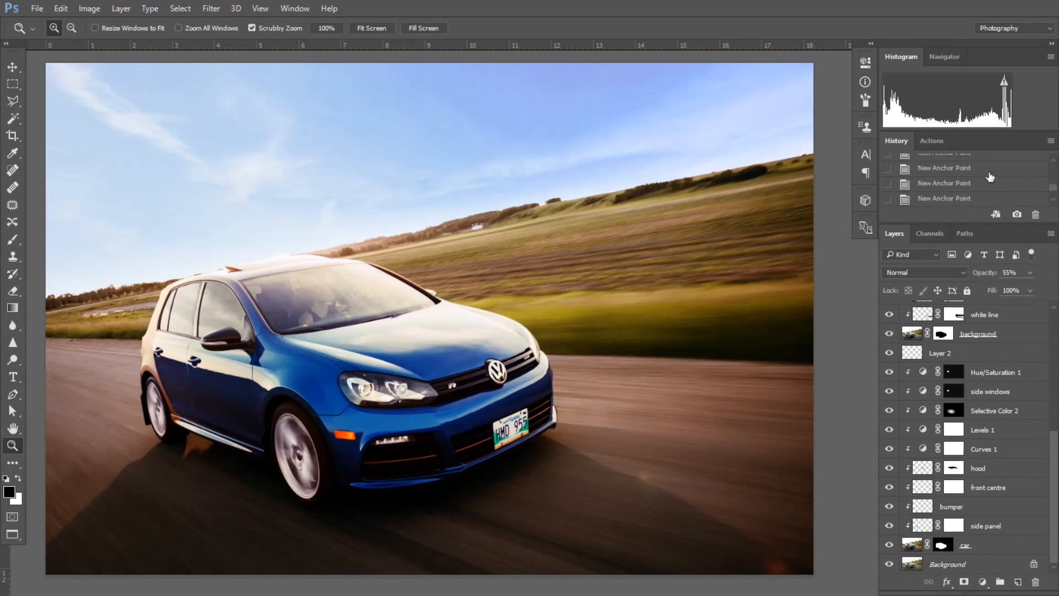
scroll(1054, 493, up, 5)
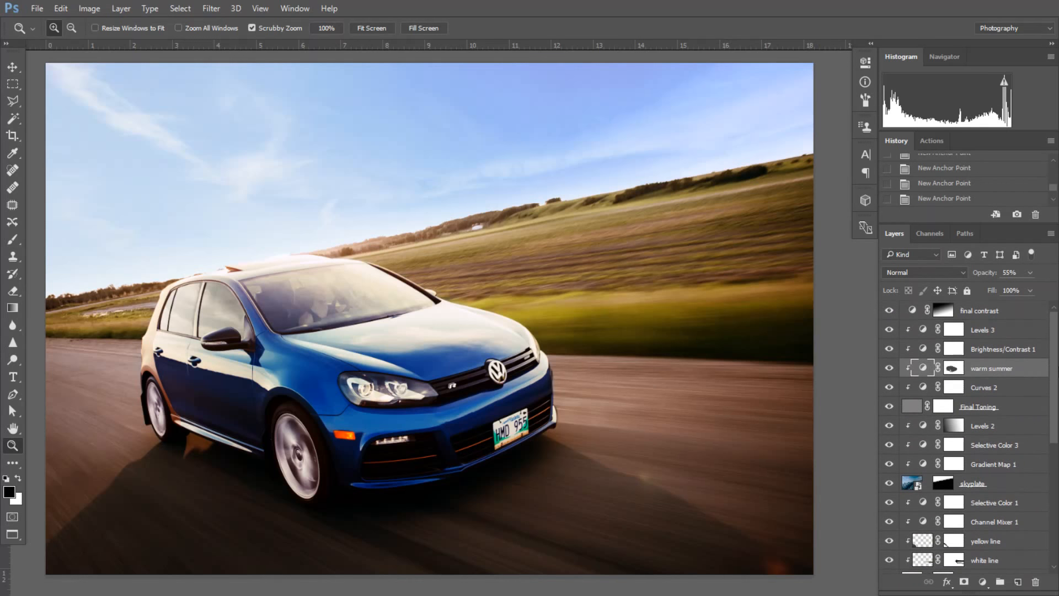
scroll(1054, 522, down, 5)
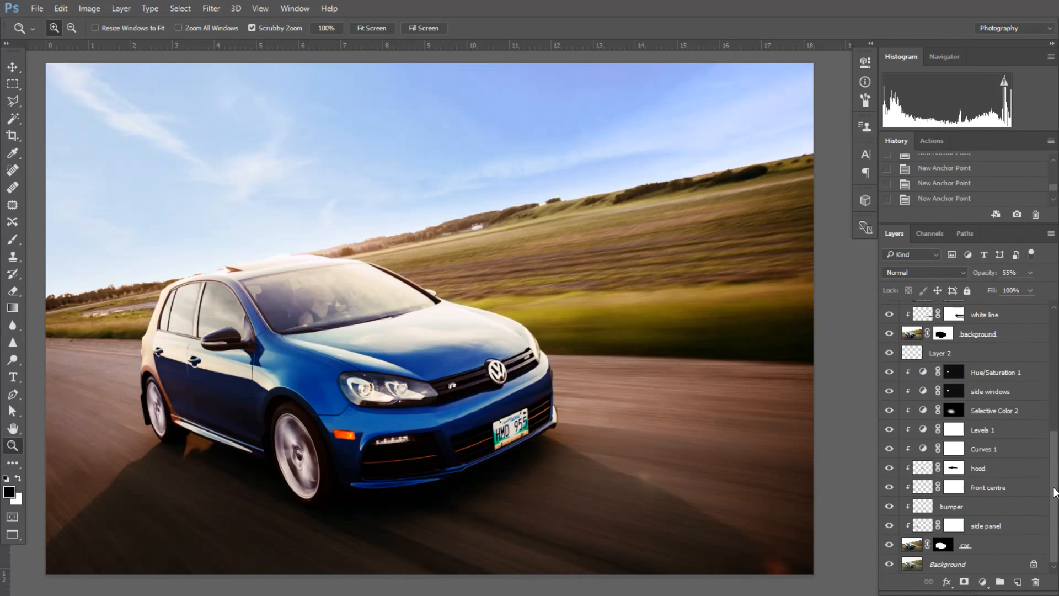
scroll(1055, 492, up, 3)
scroll(1053, 513, down, 3)
Display the car layer's mask on its own and examine its outline along the bumper, wheels, side and roof.
alt+click(943, 546)
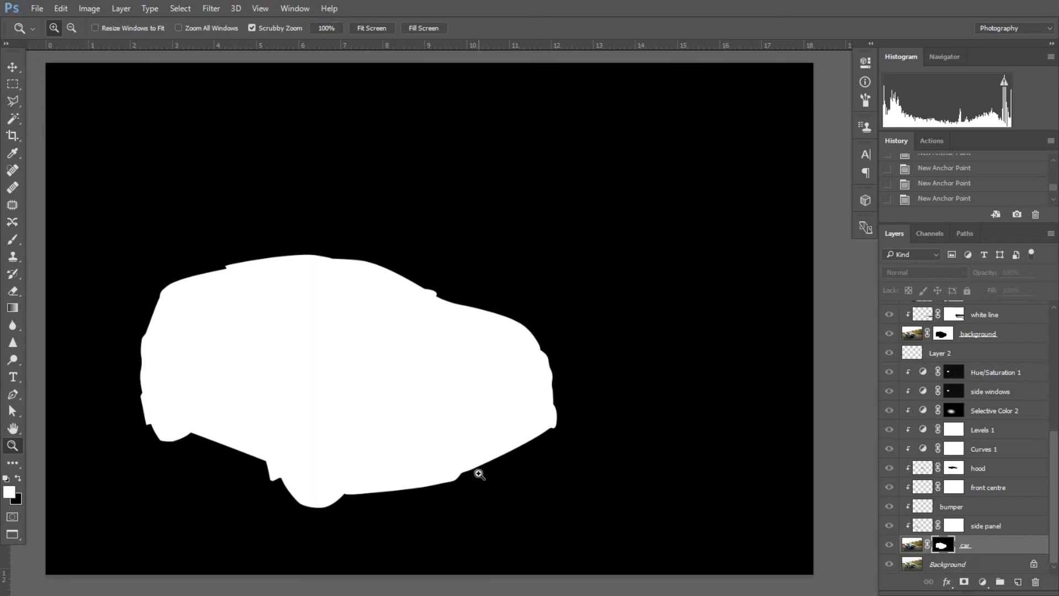
drag(479, 474, 529, 532)
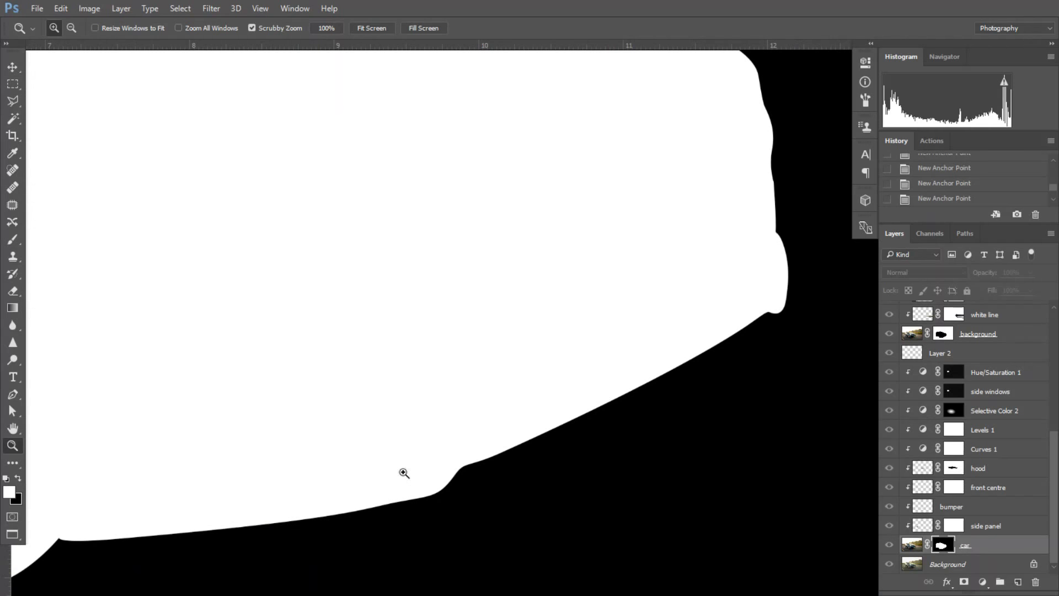
drag(243, 480, 590, 329)
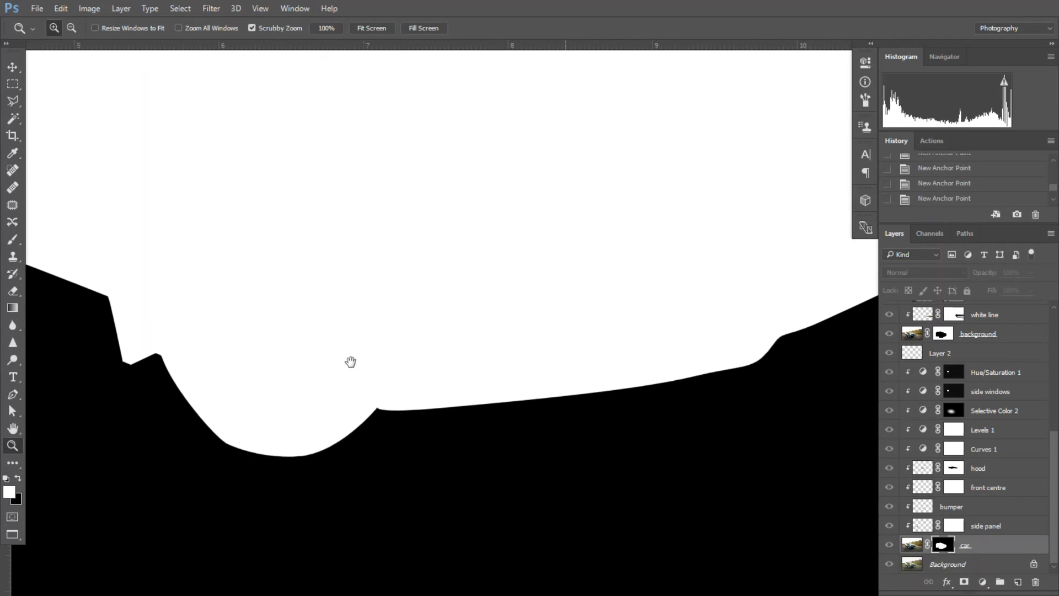
drag(213, 279, 381, 246)
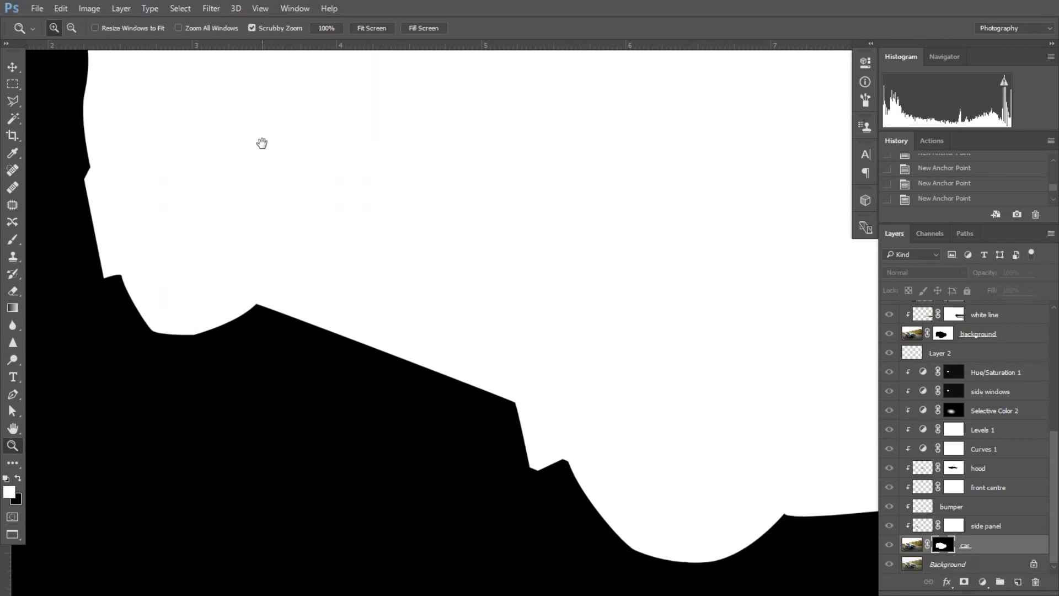
drag(261, 143, 429, 323)
alt+click(468, 382)
alt+click(468, 382)
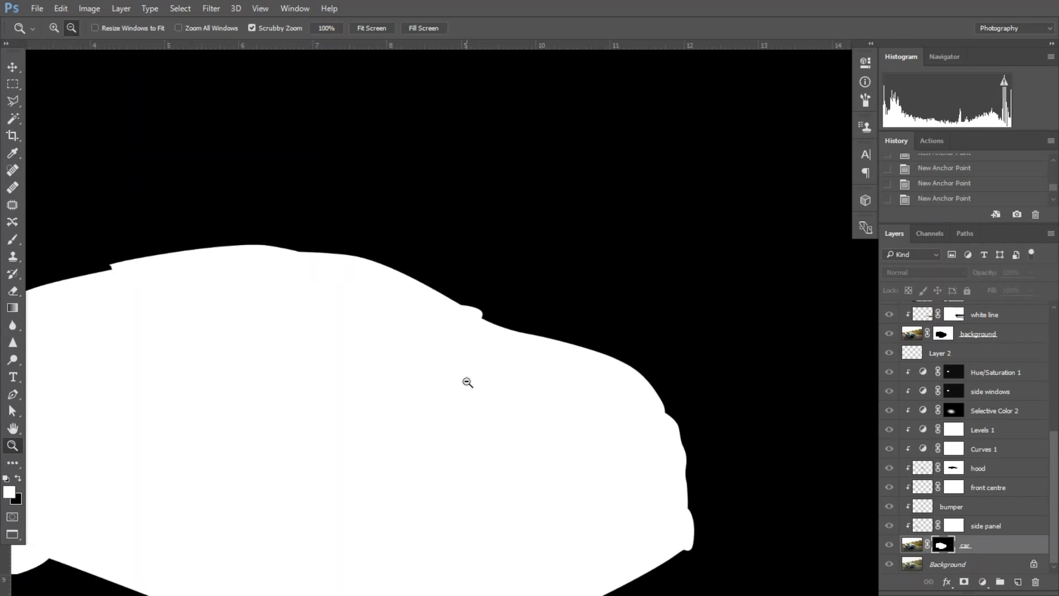
scroll(601, 479, down, 5)
scroll(601, 479, left, 2)
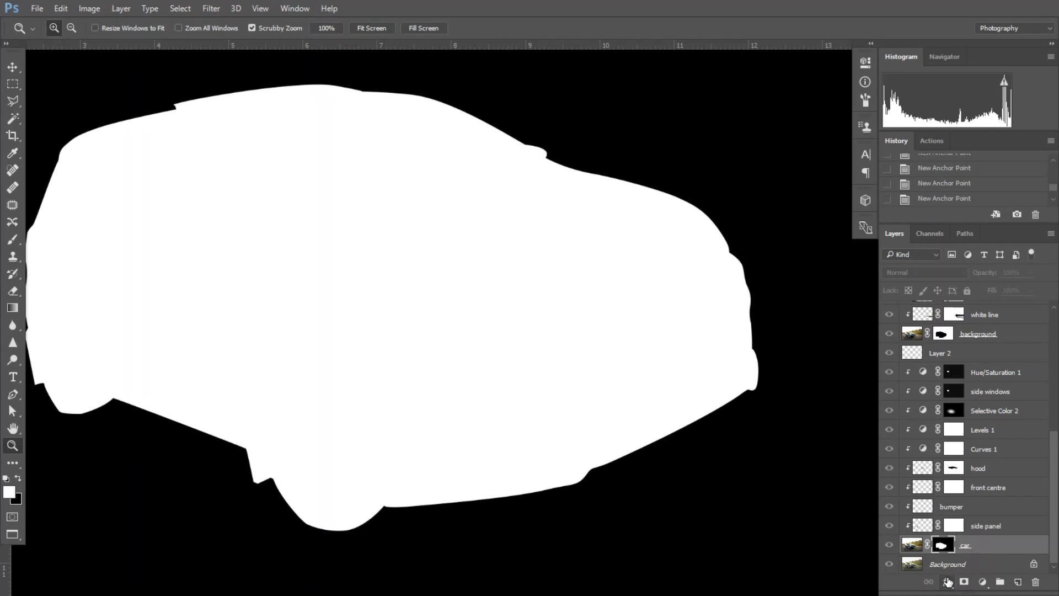
Review the car layer's Blending Options, including the Blend If sliders, and close them without changing anything.
click(948, 582)
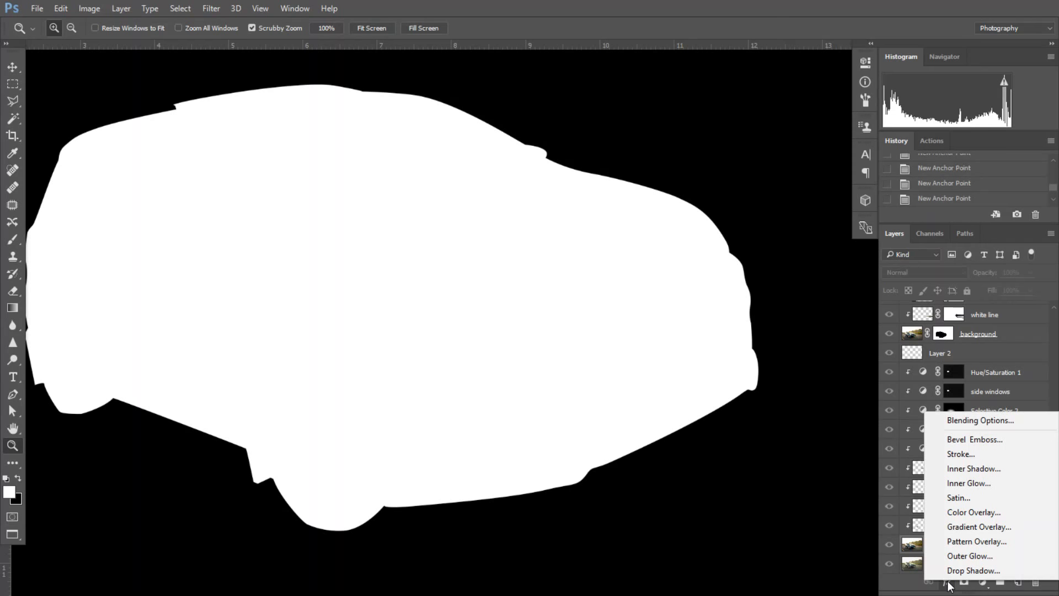
click(972, 424)
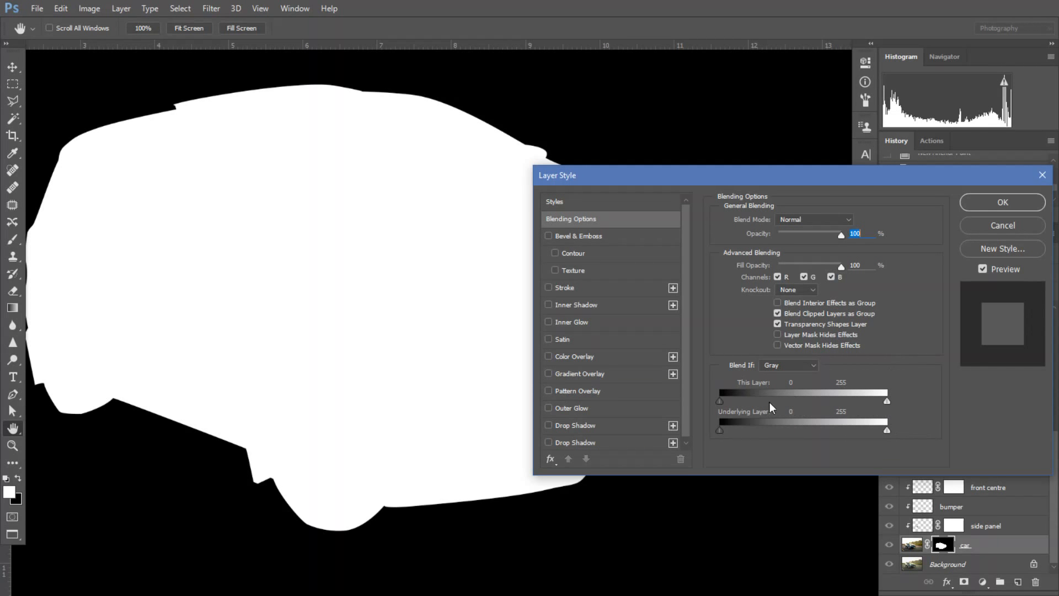
click(1002, 225)
key(z)
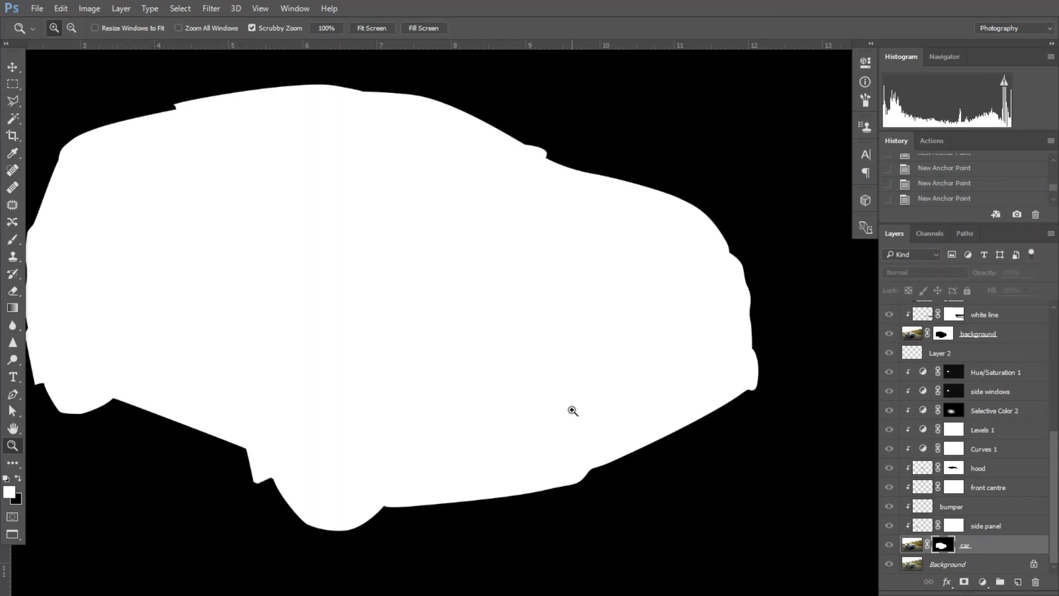
Leave the car layer's mask view and look at the finished image as a whole.
key(alt)
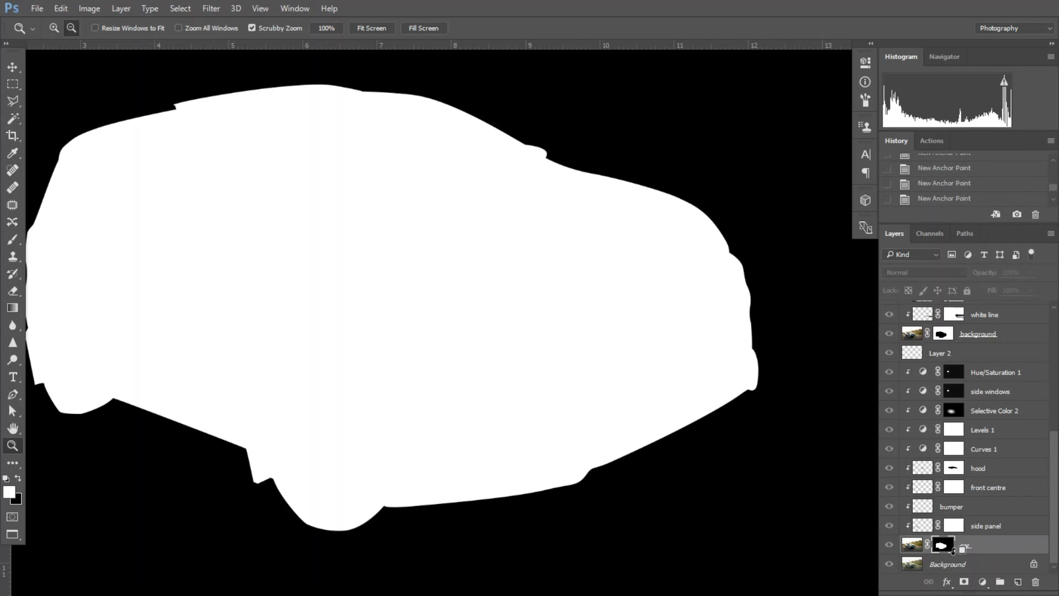
alt+click(942, 546)
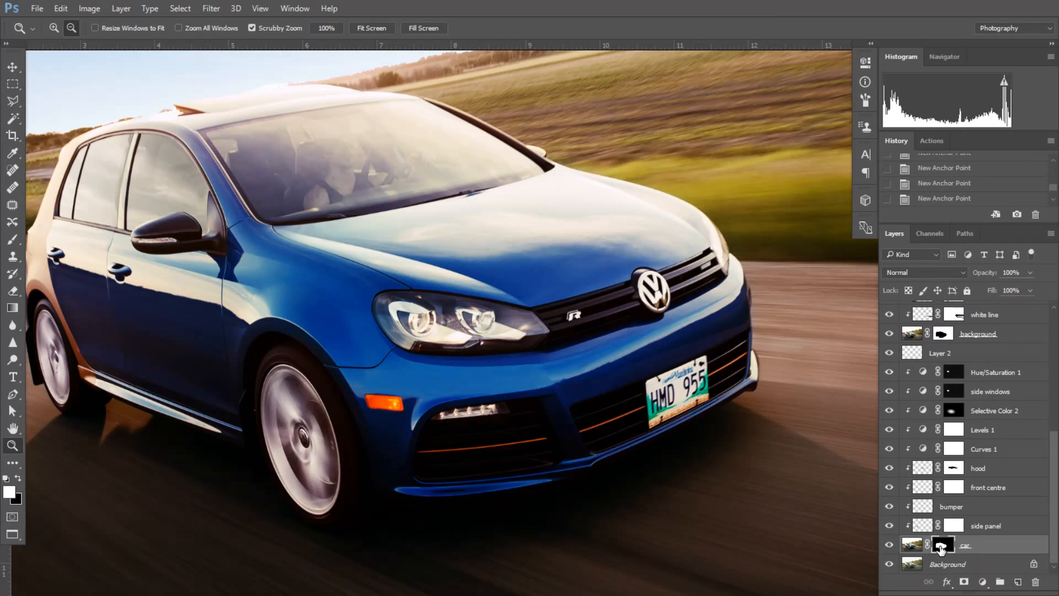
alt+click(600, 306)
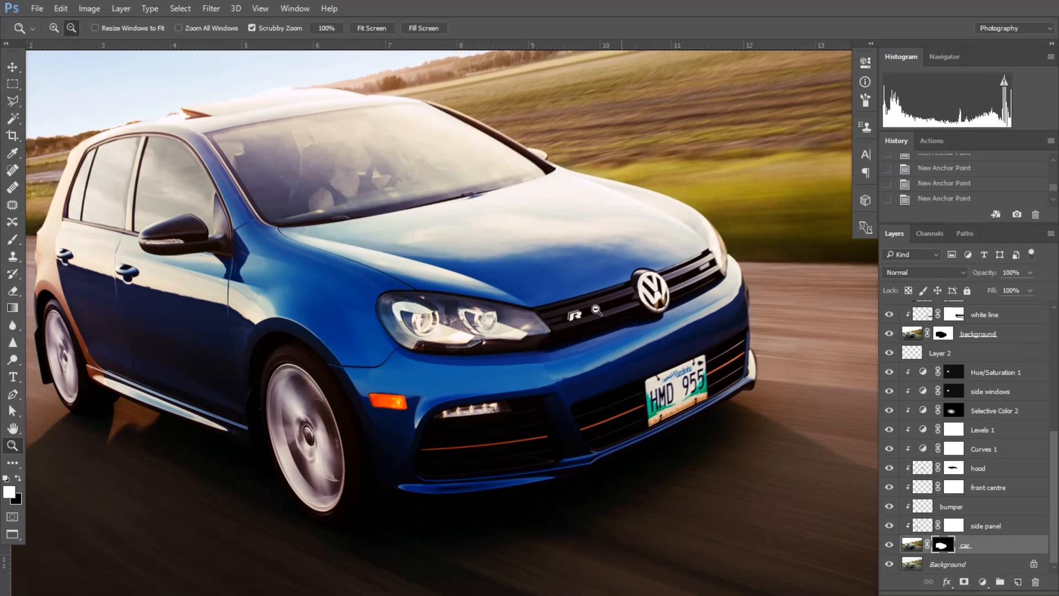
alt+click(600, 305)
drag(678, 236, 531, 314)
alt+click(557, 334)
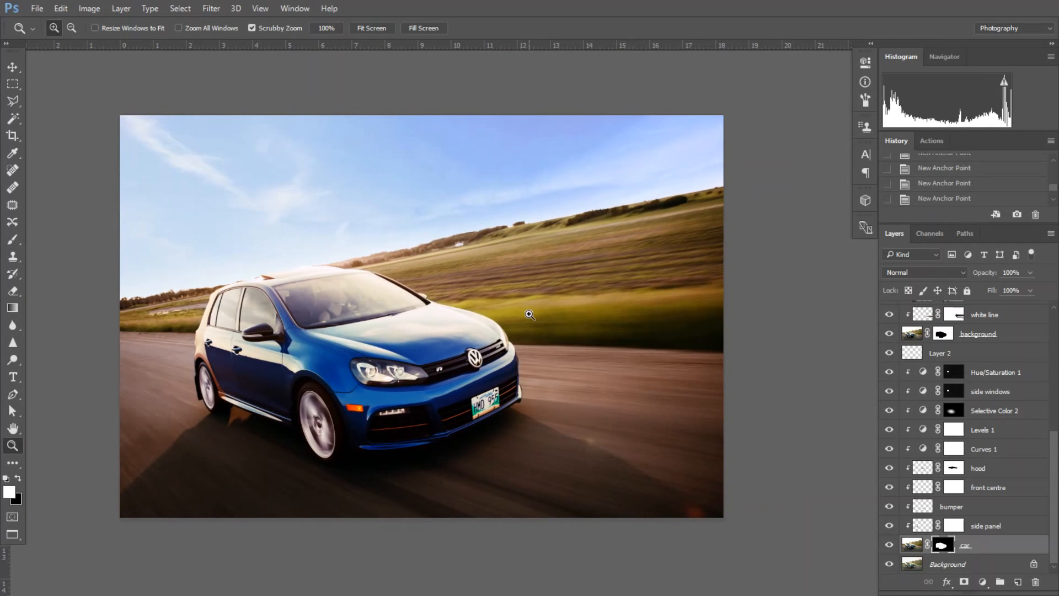